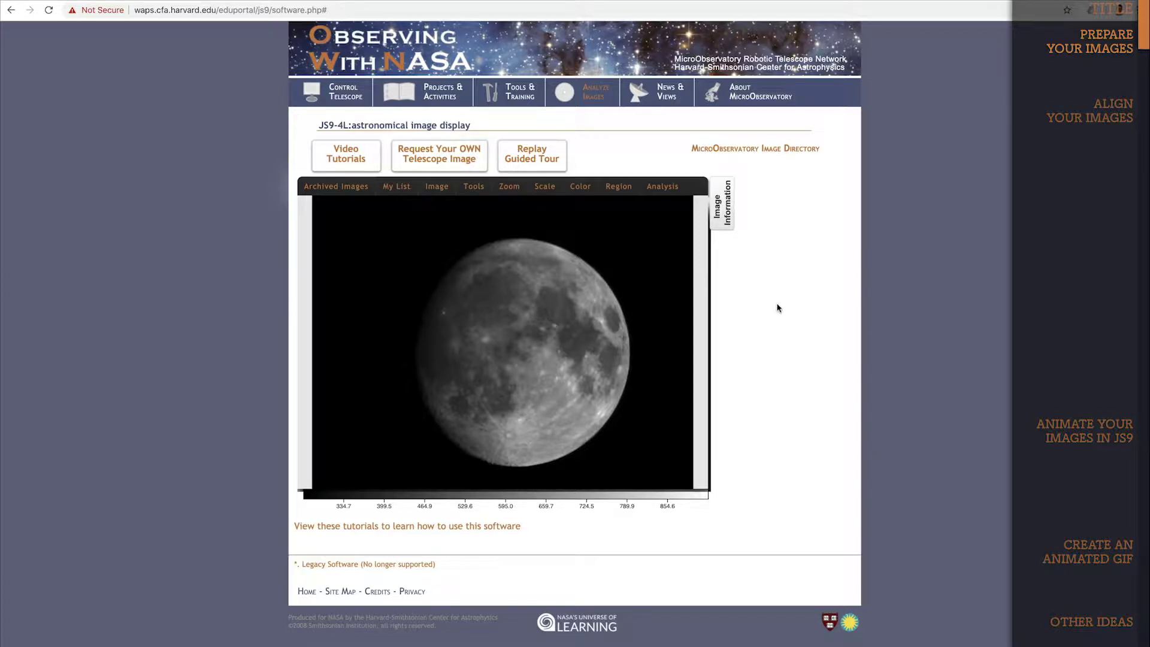
Display the Moon_01-13, 01-15, 01-17 and 01-19 images in turn from My List
left_click(397, 187)
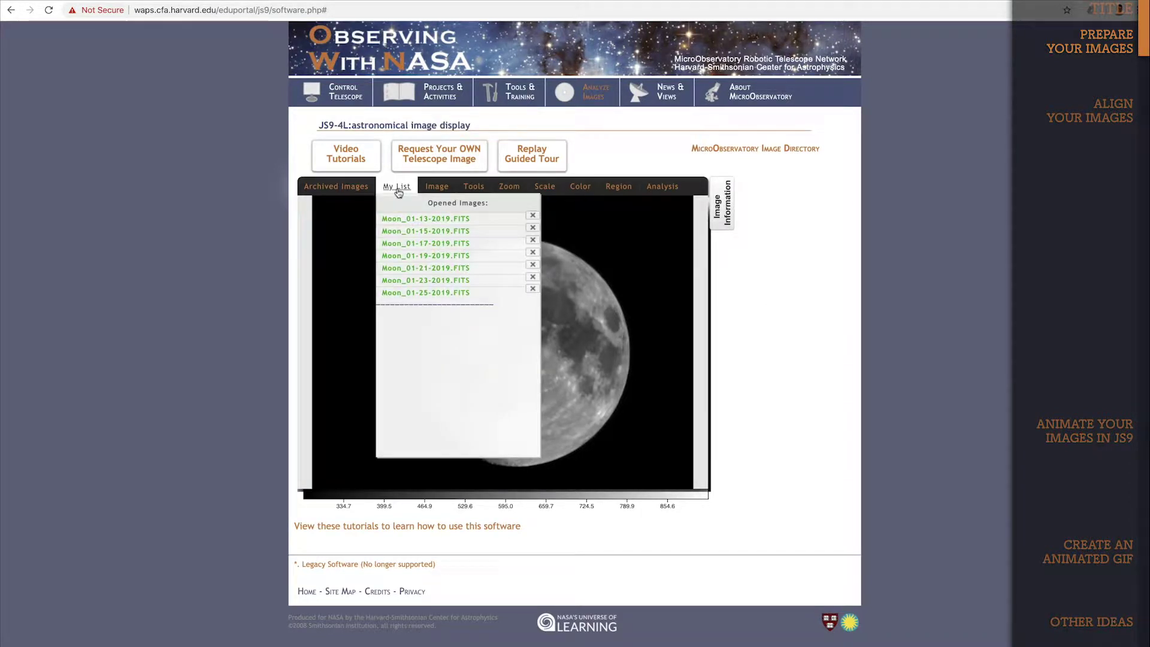
left_click(396, 218)
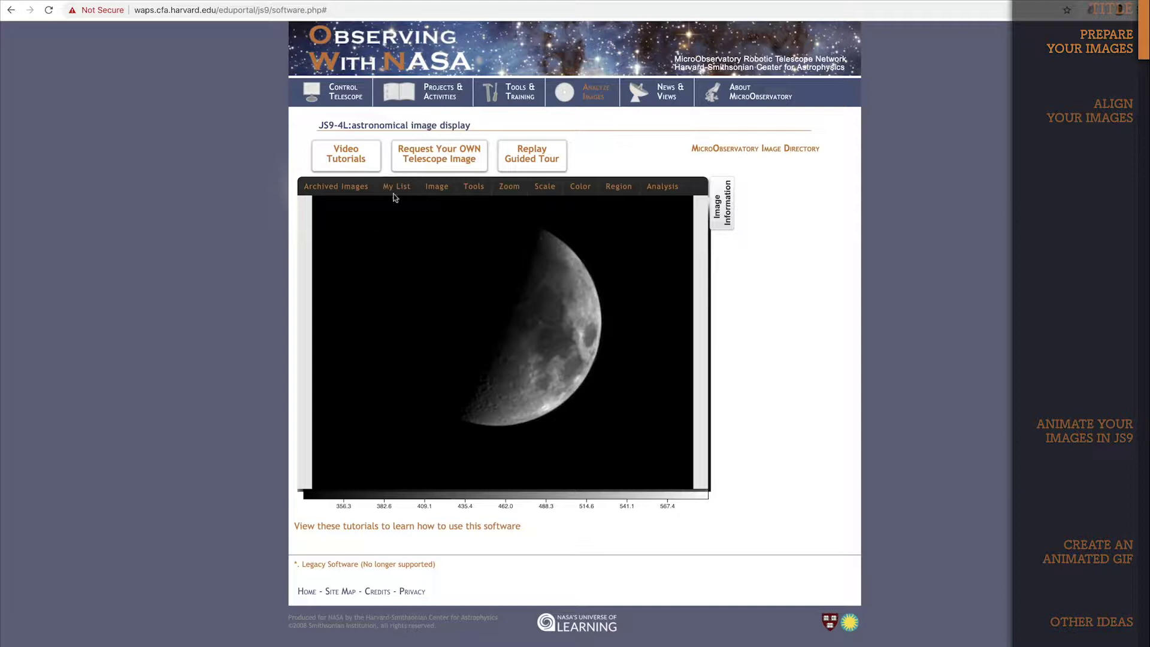
left_click(394, 192)
left_click(400, 233)
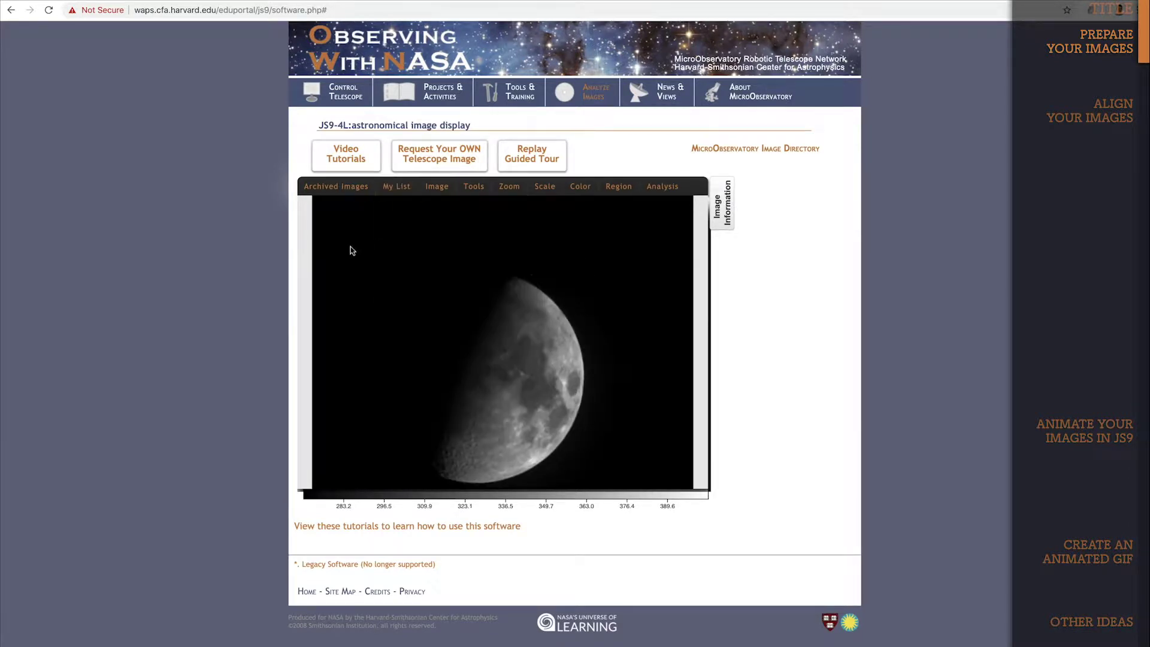
left_click(392, 189)
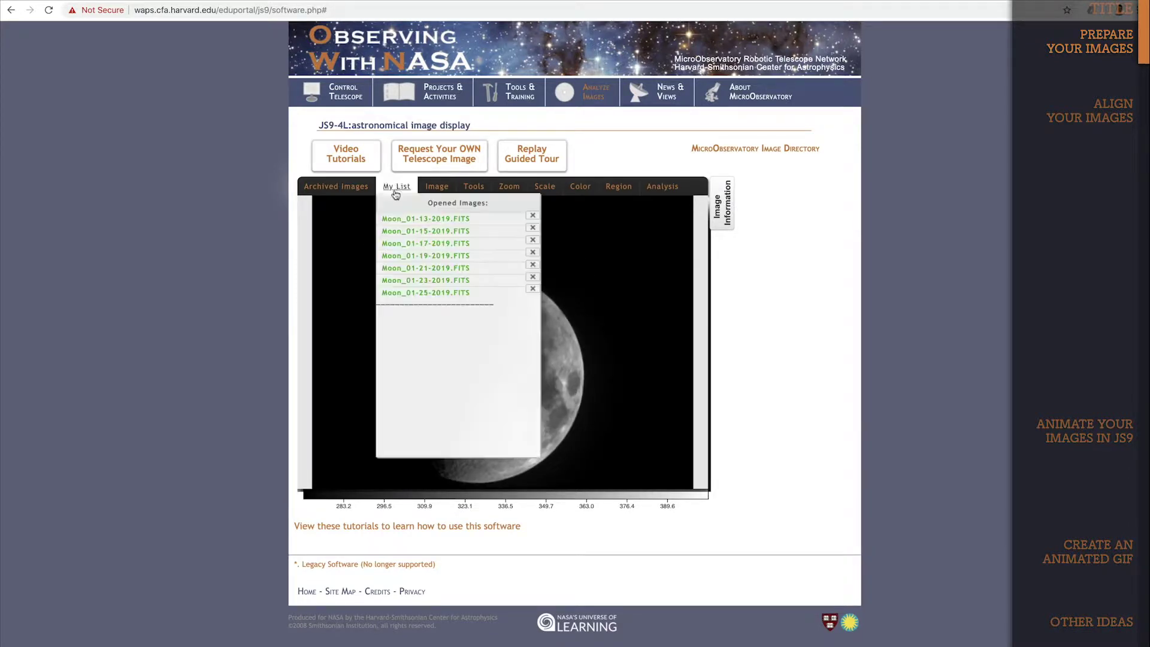
left_click(404, 244)
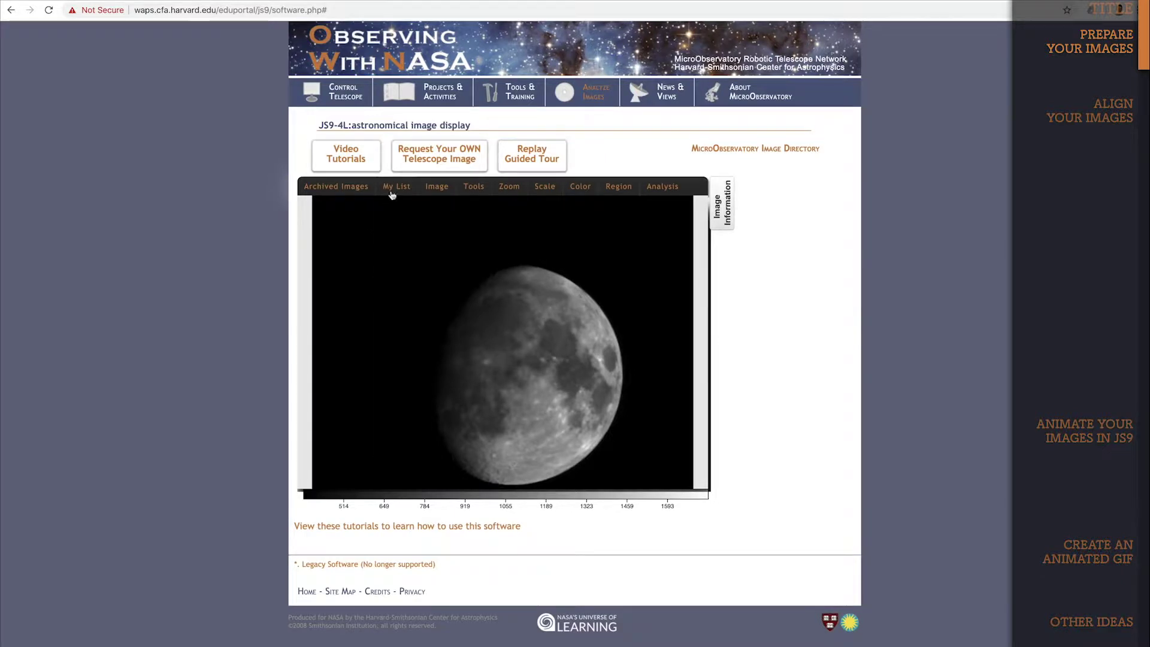
left_click(393, 192)
left_click(399, 257)
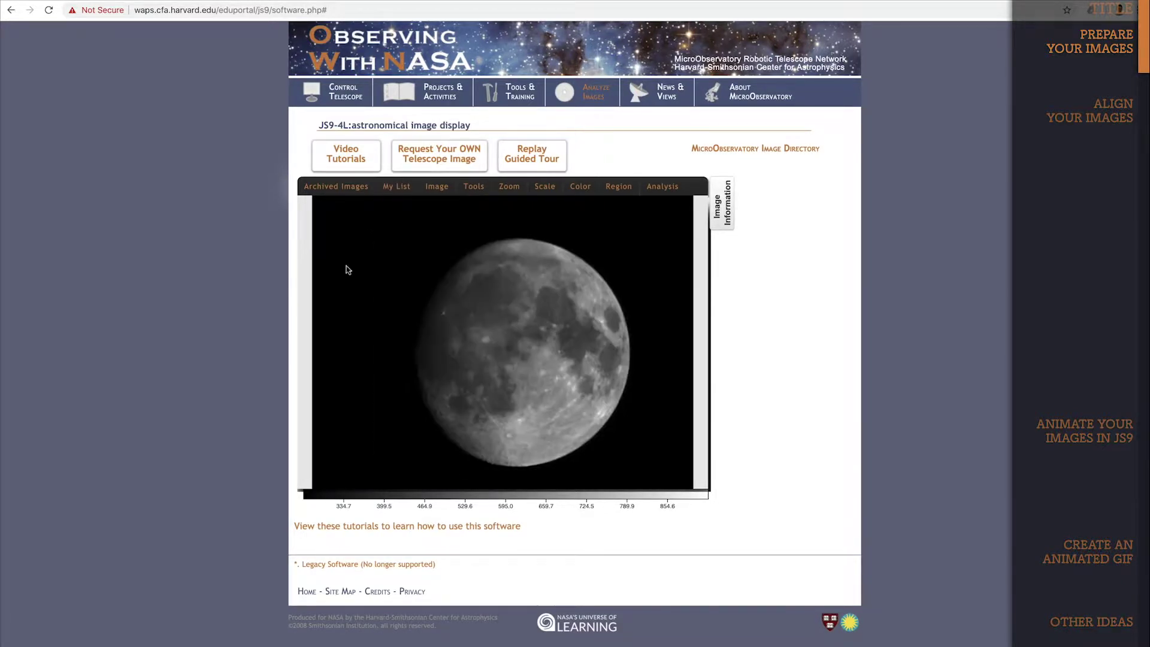
Continue through the Moon_01-21 and 01-23 images, ending on Moon_01-25-2019
left_click(395, 187)
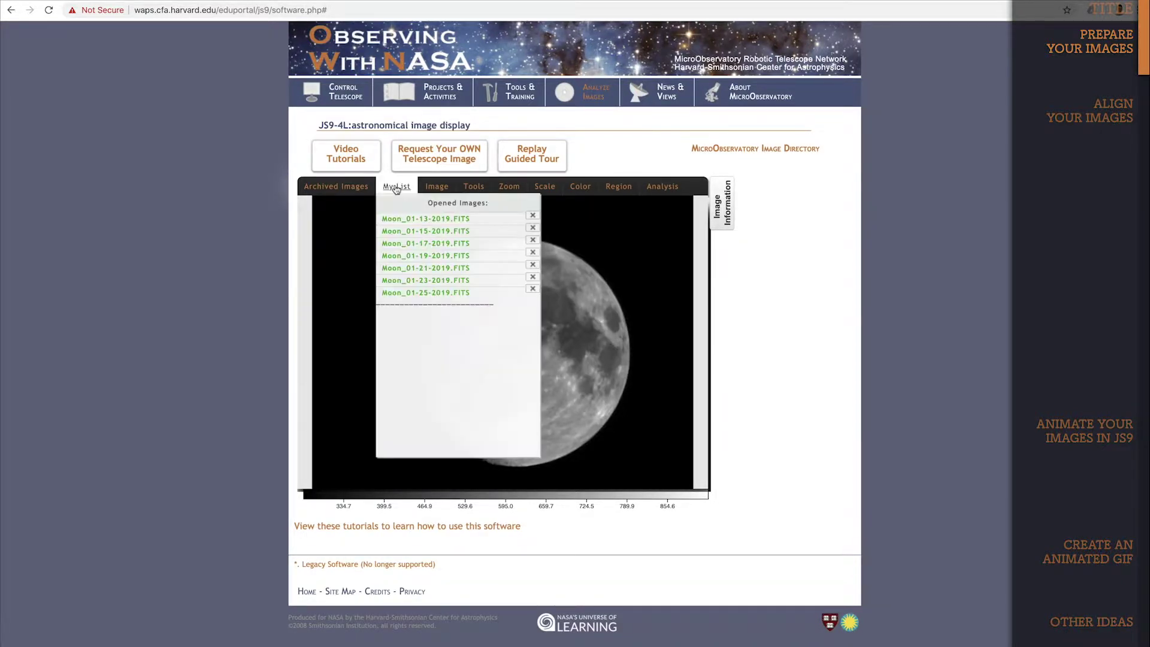
left_click(394, 269)
left_click(404, 188)
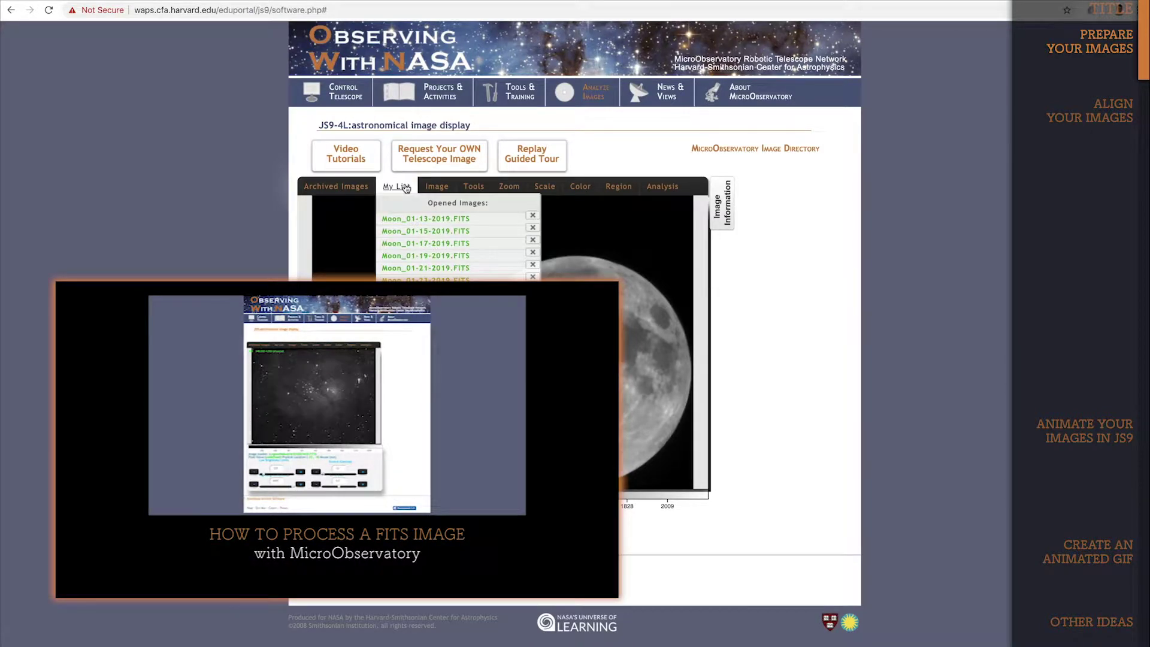
left_click(405, 279)
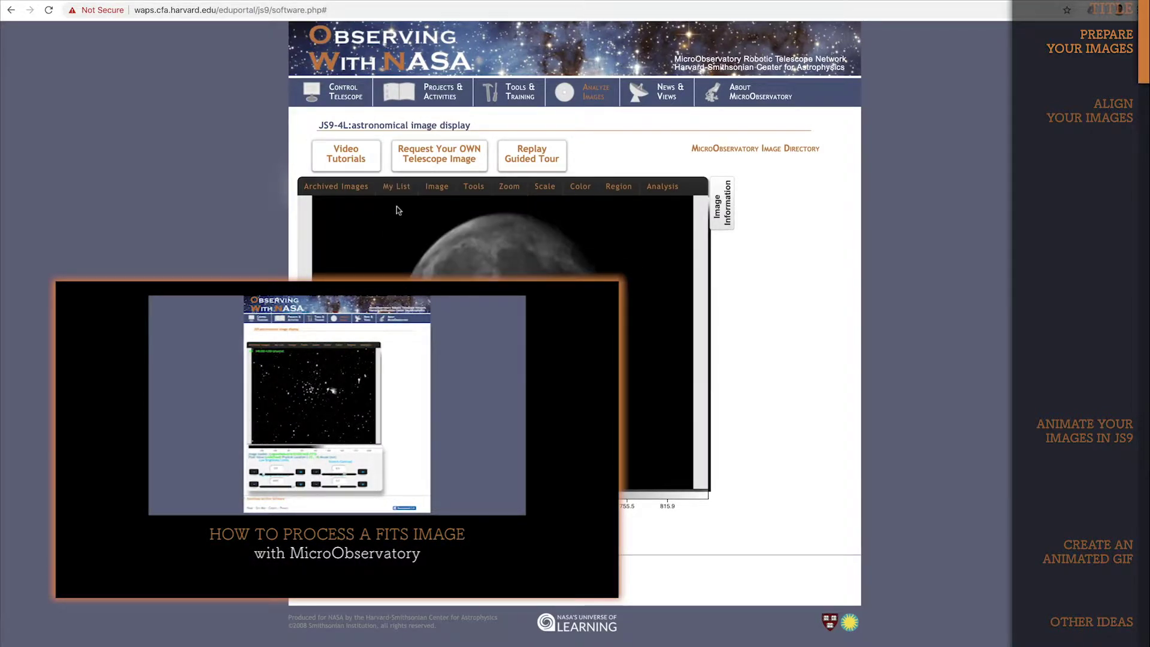
left_click(396, 186)
left_click(406, 294)
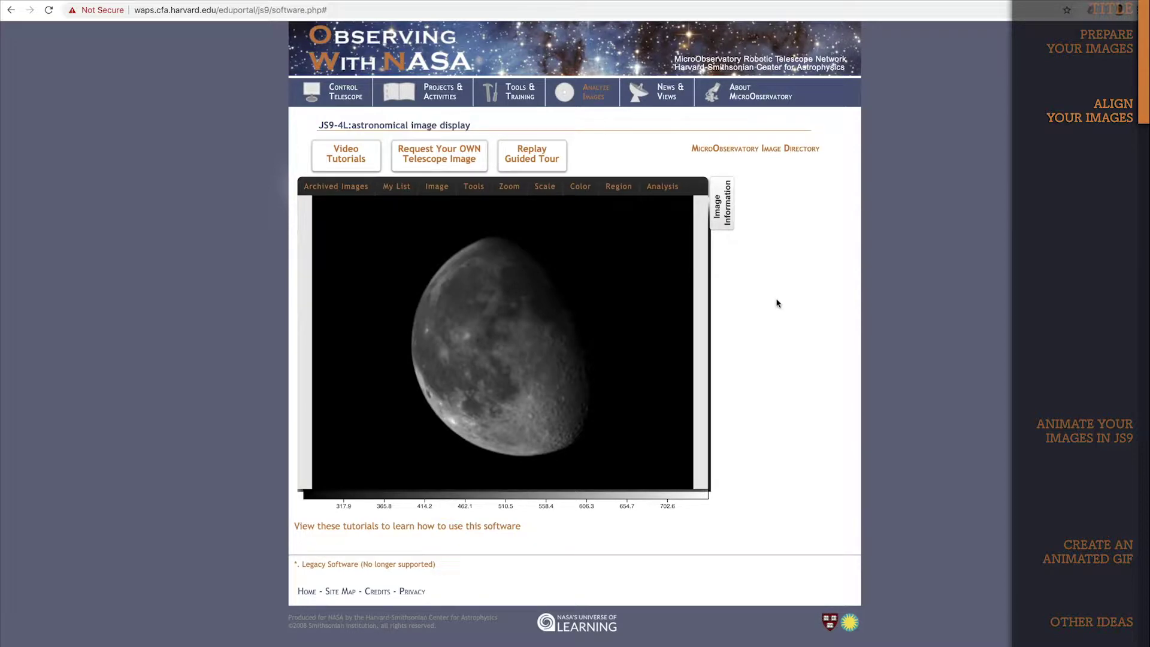
Open the Shift Image panel from the Tools menu
left_click(474, 187)
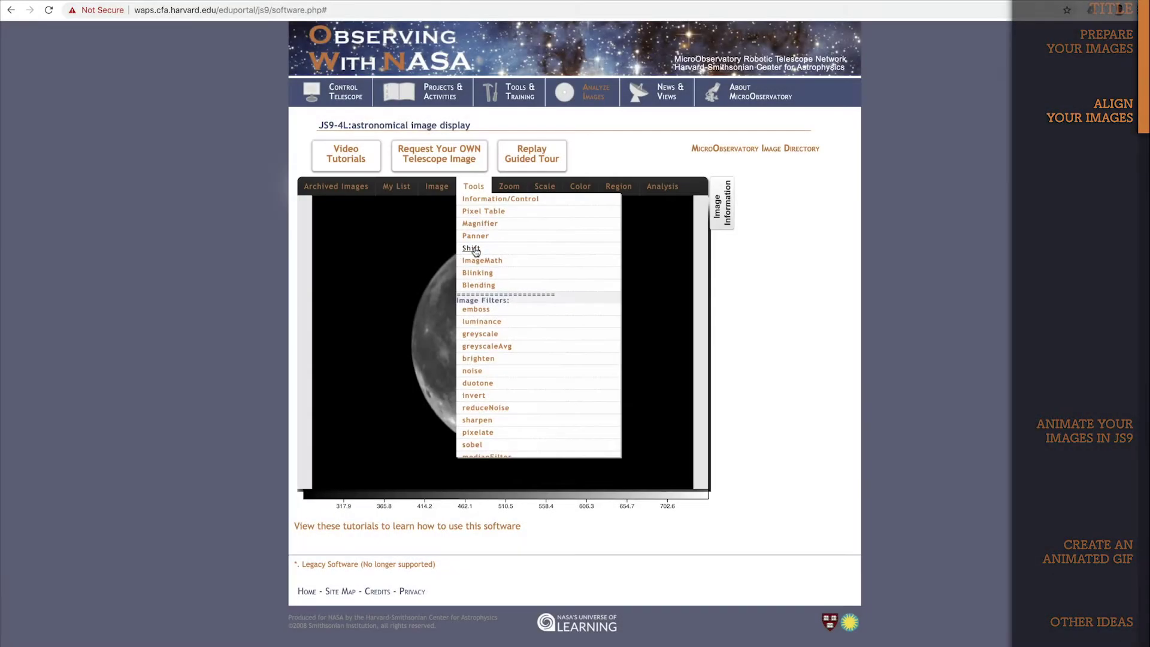
left_click(474, 249)
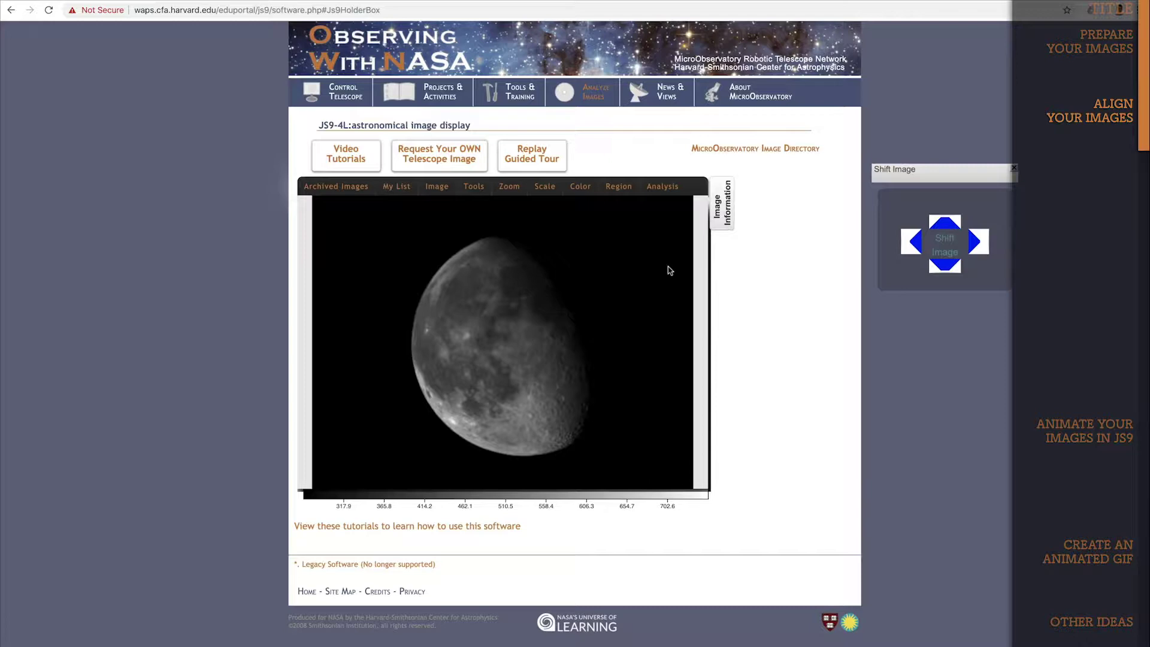
Open the Tools > Blending panel and switch on Image Blending
left_click(475, 187)
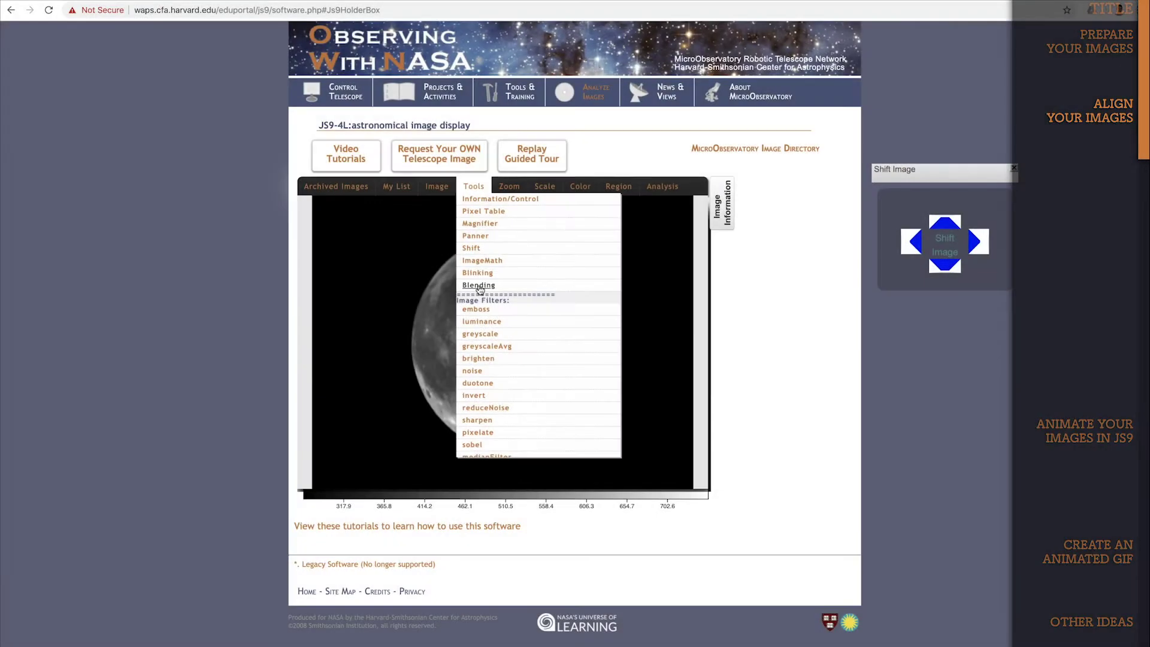
left_click(478, 285)
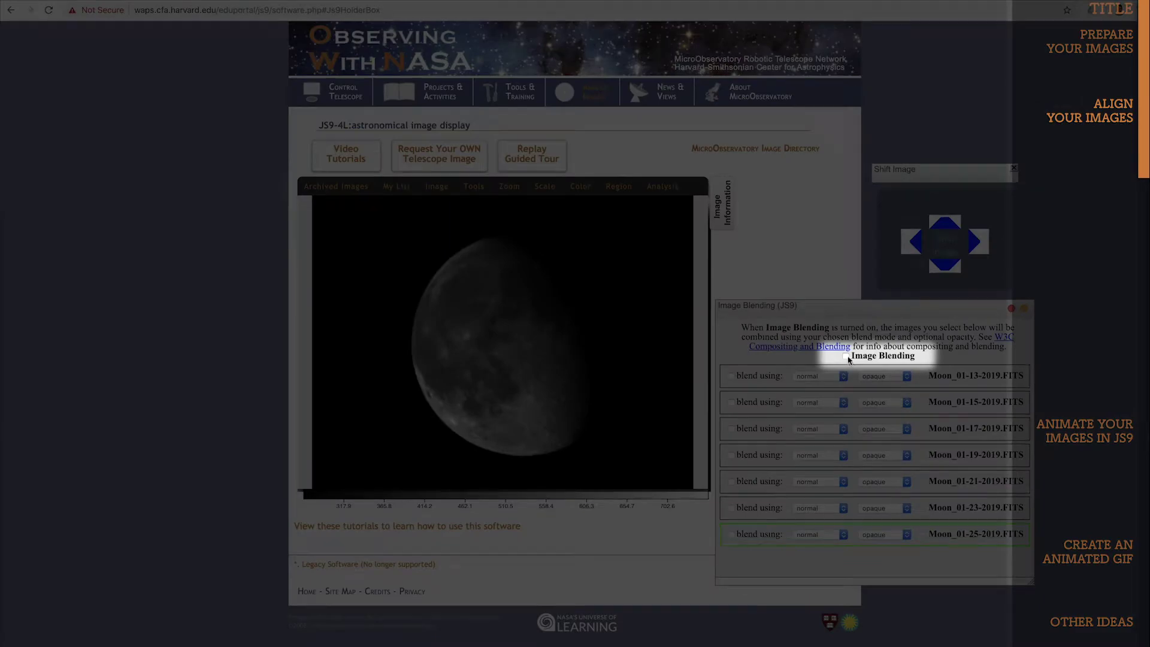
left_click(847, 357)
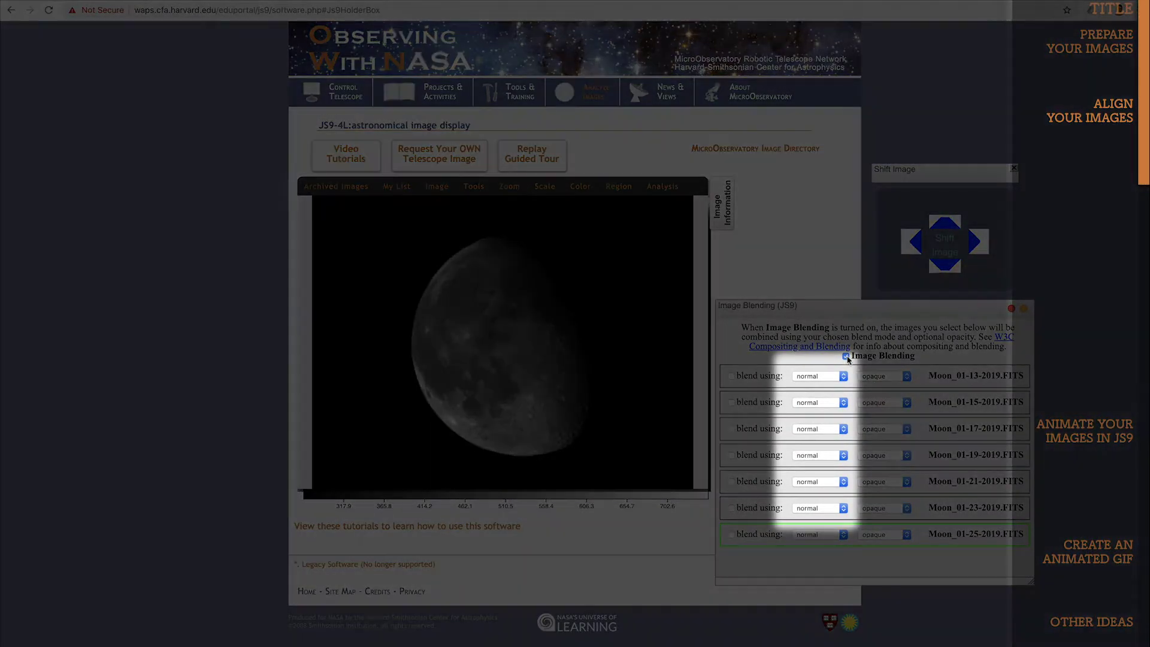
Set the blend mode of every Moon image row to screen
left_click(842, 377)
left_click(831, 390)
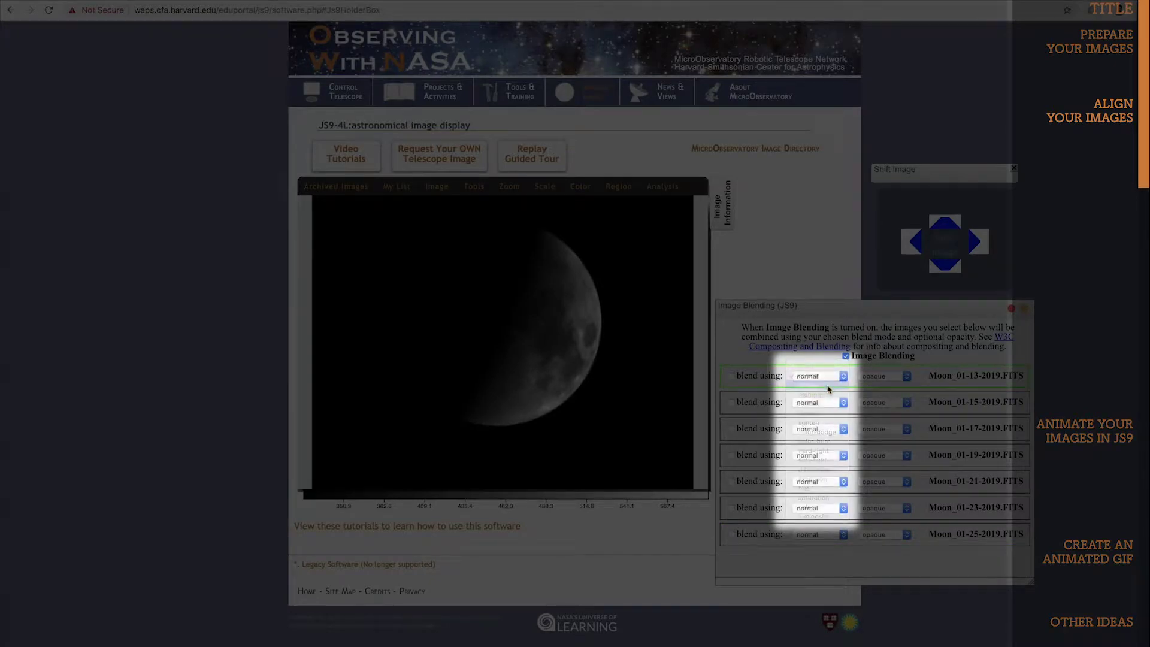
left_click(839, 403)
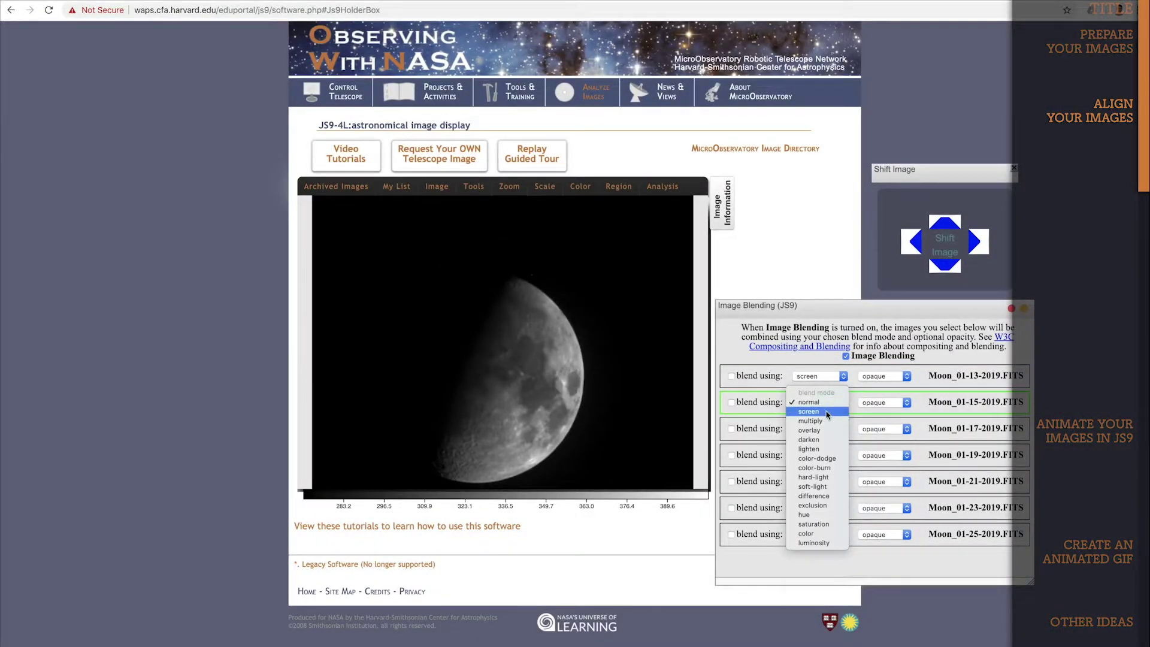
left_click(843, 535)
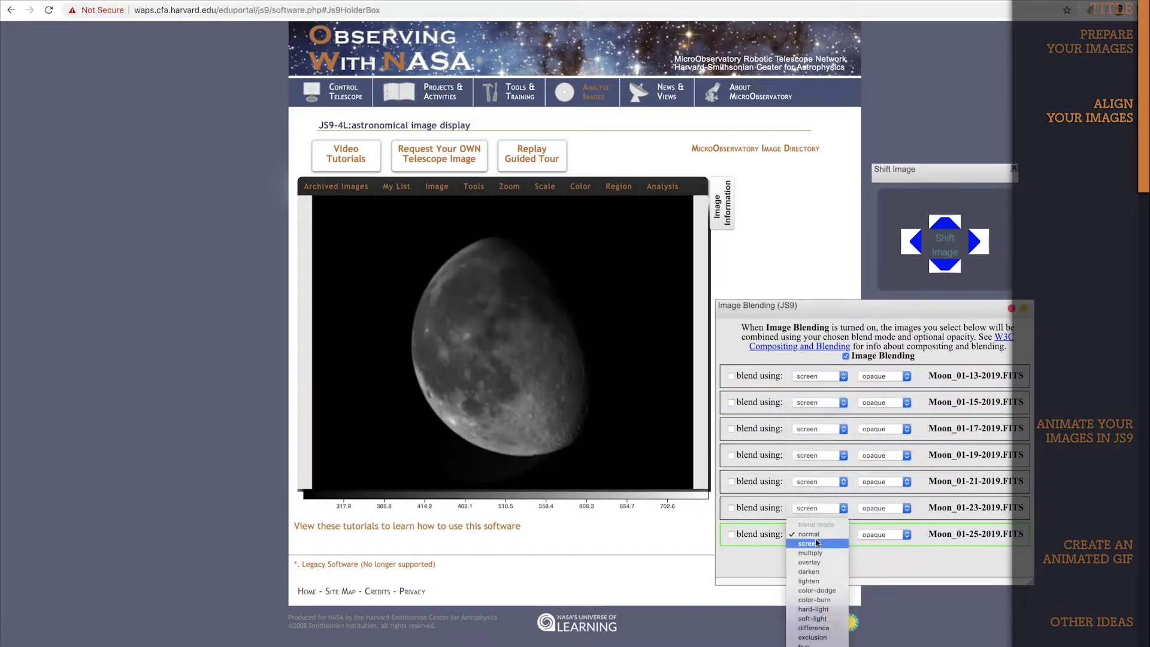
left_click(817, 543)
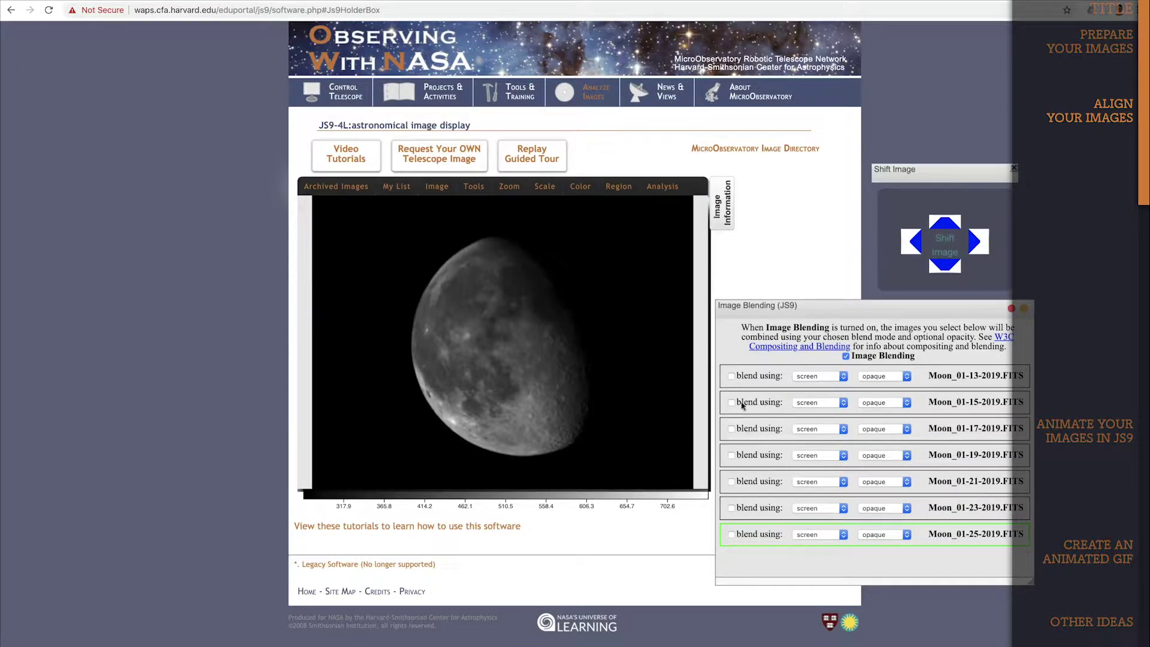
Tick the blend box for all seven Moon images, 01-13 through 01-25
left_click(731, 377)
left_click(731, 403)
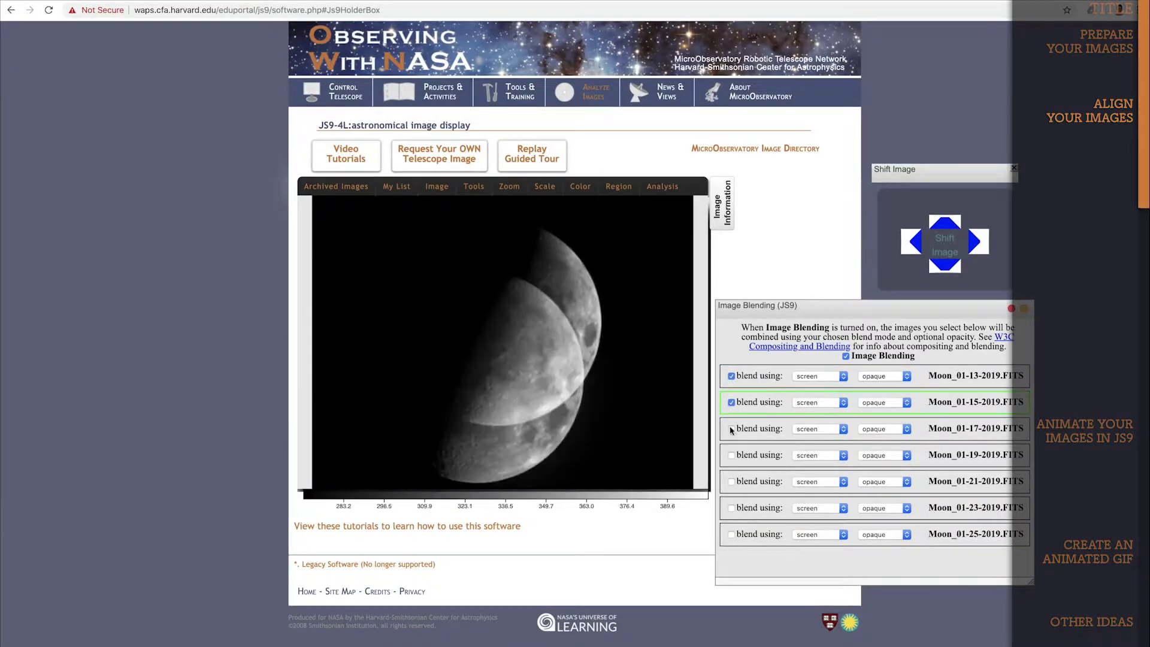
left_click(731, 429)
left_click(731, 455)
left_click(731, 482)
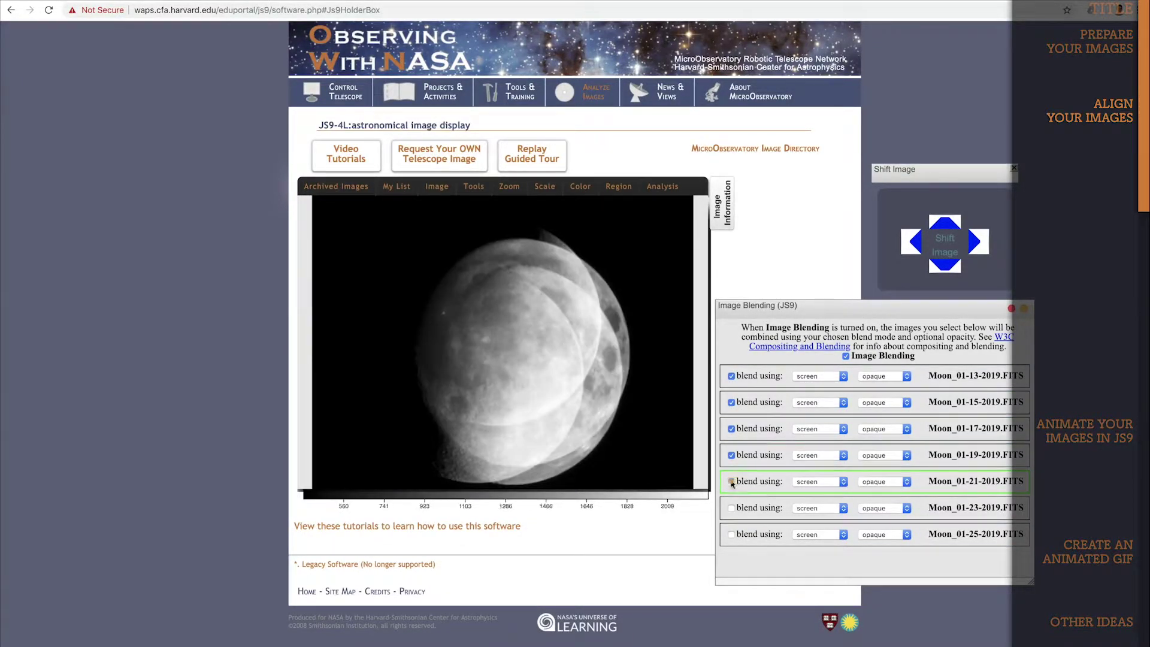
left_click(731, 508)
left_click(731, 535)
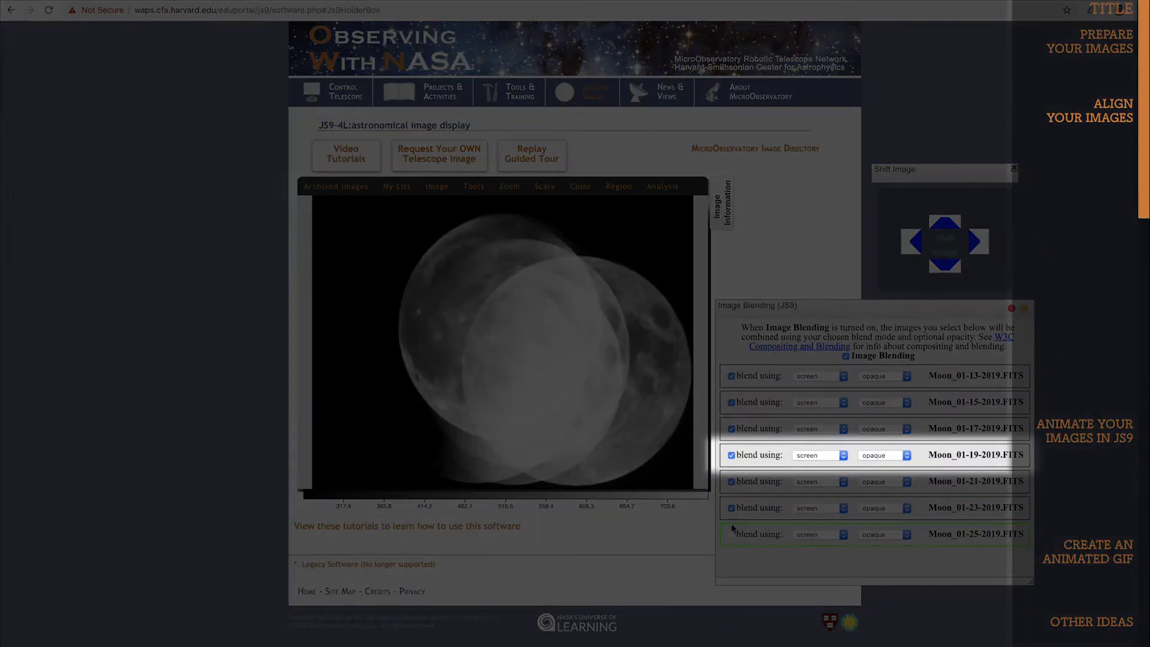
Untick 01-23, 01-21, 01-17, 01-15 and 01-13, leaving only Moon_01-19 blended
left_click(731, 508)
left_click(732, 481)
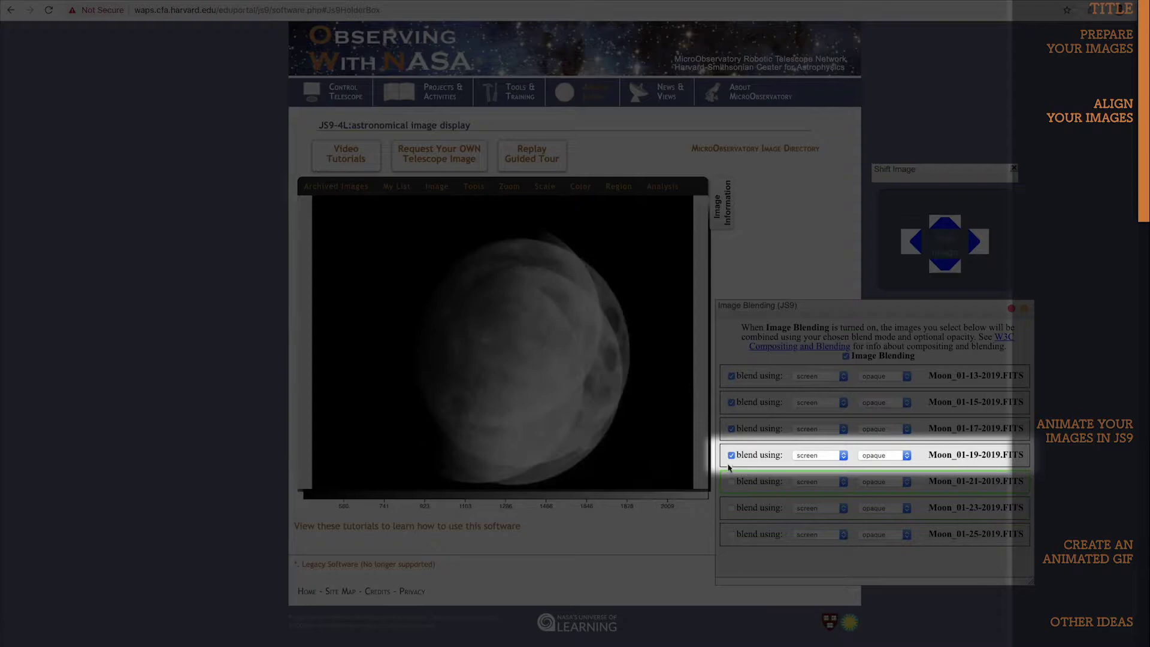
left_click(732, 429)
left_click(731, 403)
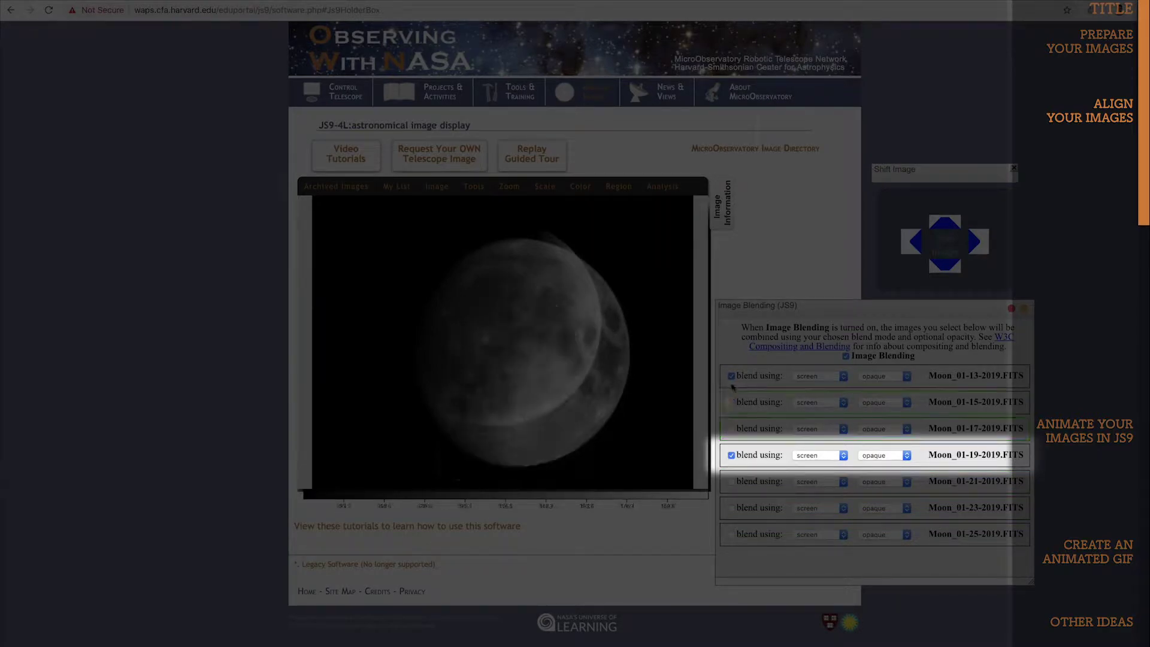
left_click(732, 376)
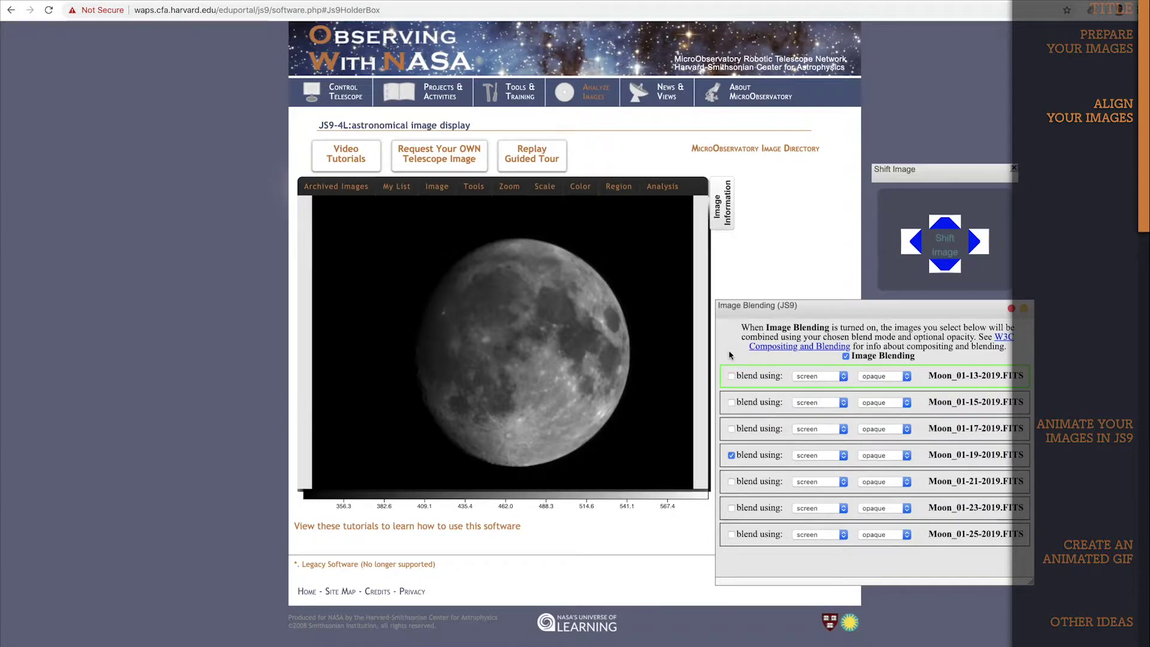
Add Moon_01-13 back to the blend and shift its overlay down toward the 01-19 moon
left_click(731, 376)
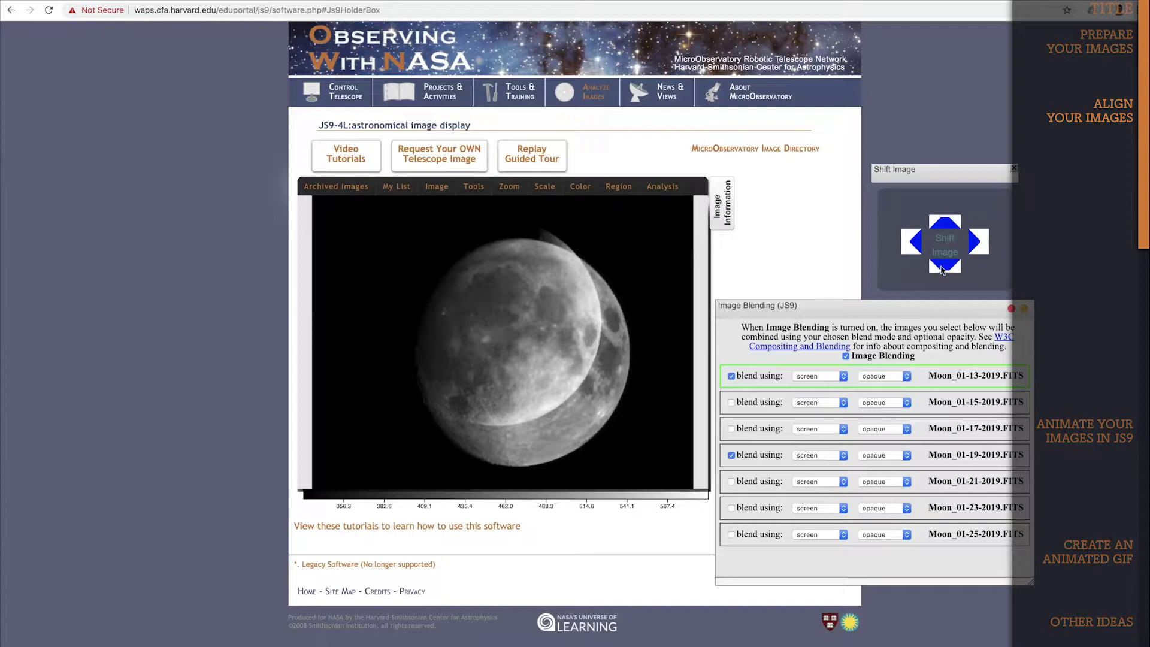
left_click(942, 267)
left_click(942, 267)
left_click(942, 267)
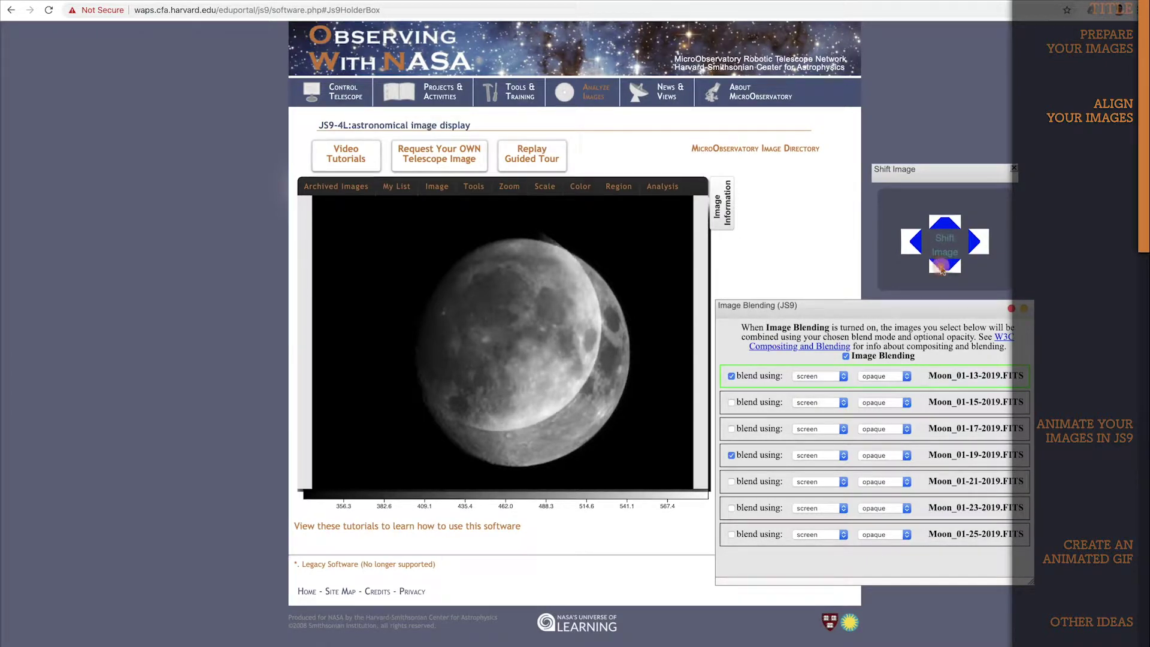
left_click(942, 267)
left_click(942, 267)
left_click(942, 267)
left_click(942, 268)
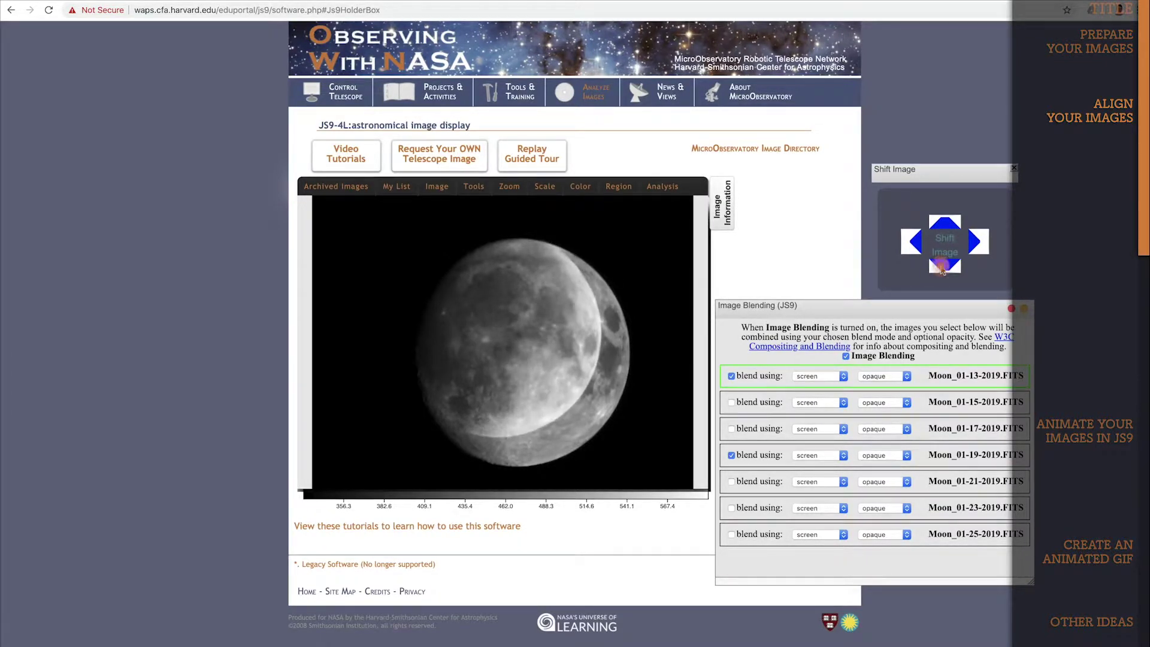
left_click(942, 267)
left_click(941, 268)
left_click(942, 267)
left_click(941, 267)
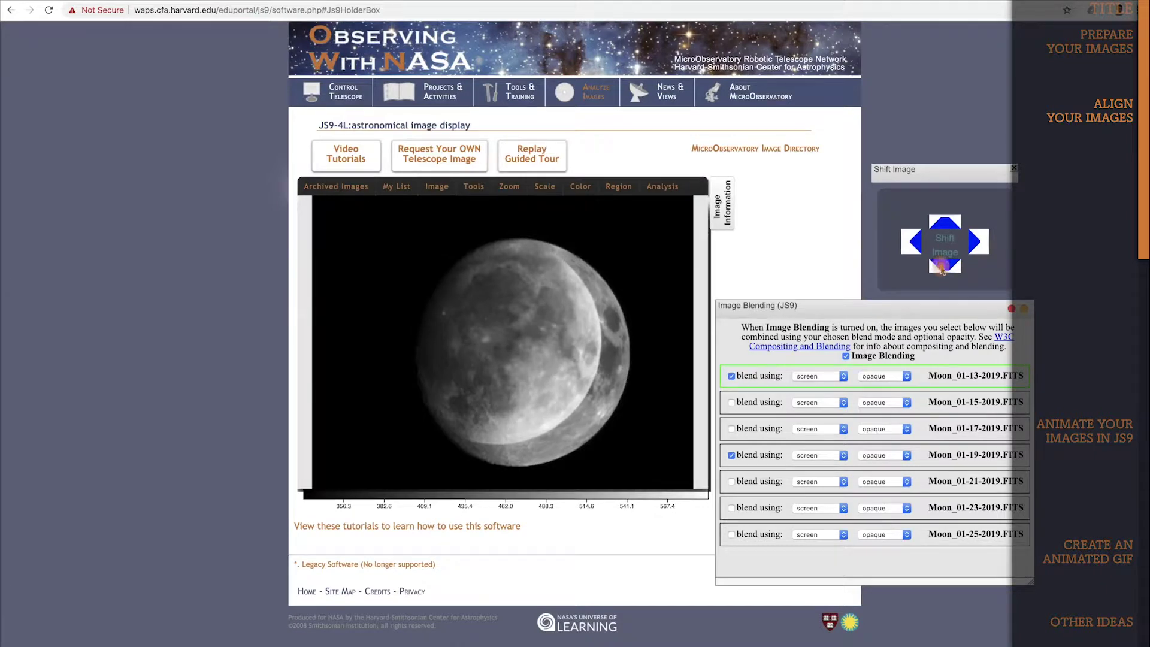
left_click(941, 267)
left_click(942, 267)
left_click(942, 267)
left_click(942, 267)
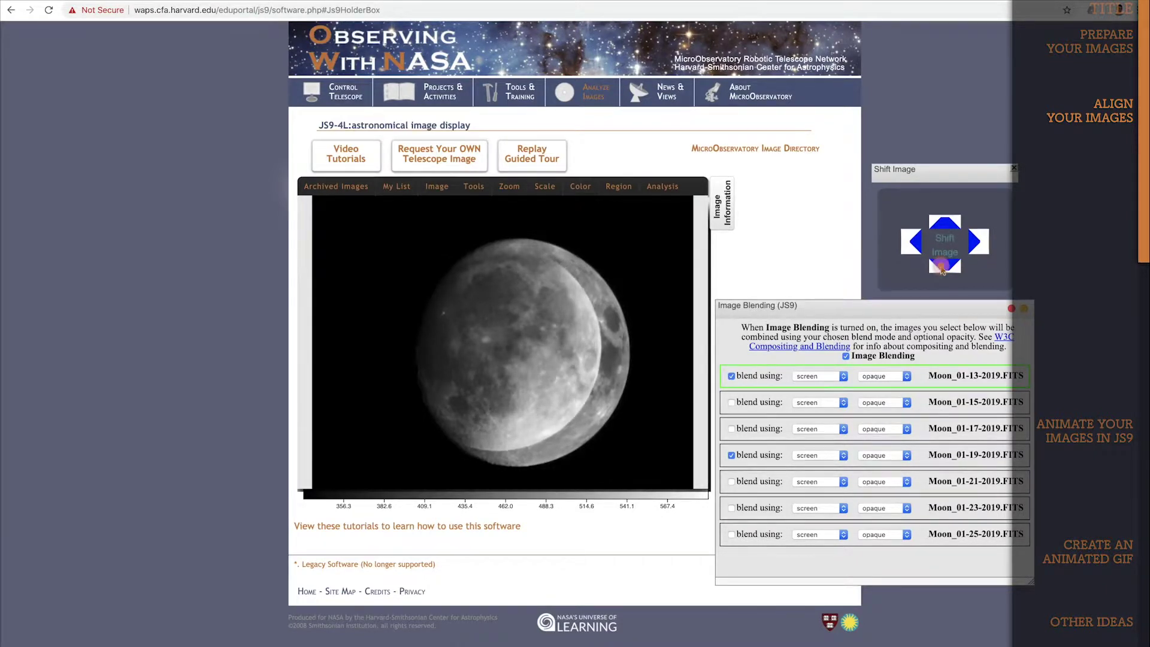
left_click(942, 267)
left_click(941, 267)
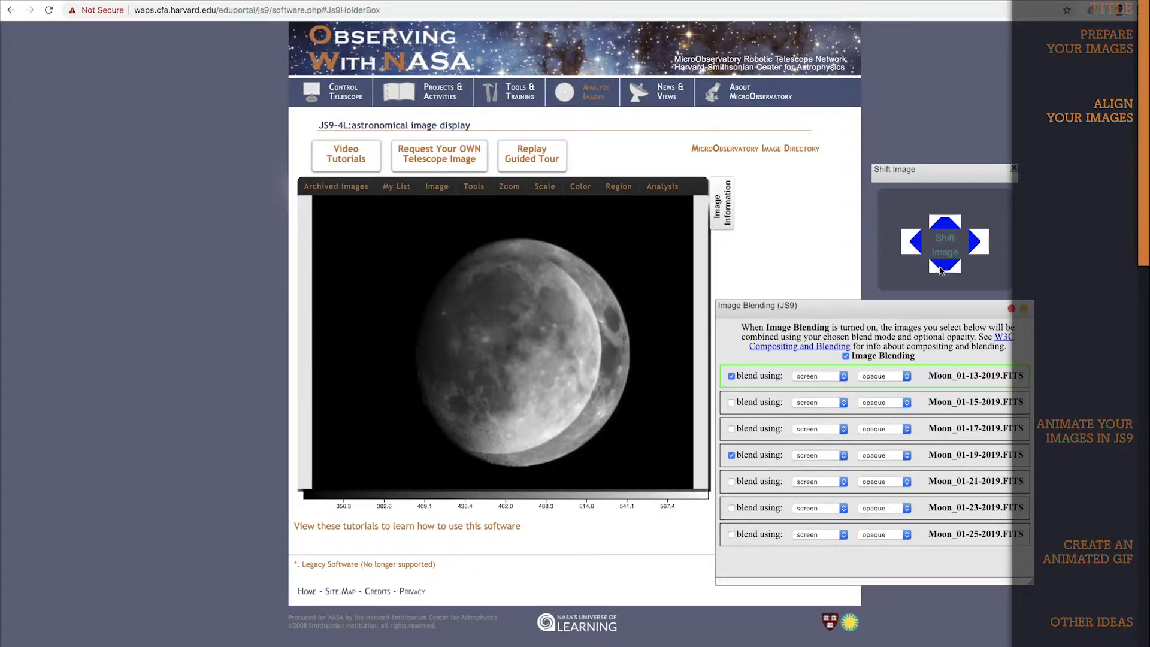
Shift the Jan 13 overlay right and fine-tune until the two disks nearly overlap
left_click(975, 243)
left_click(974, 243)
left_click(974, 243)
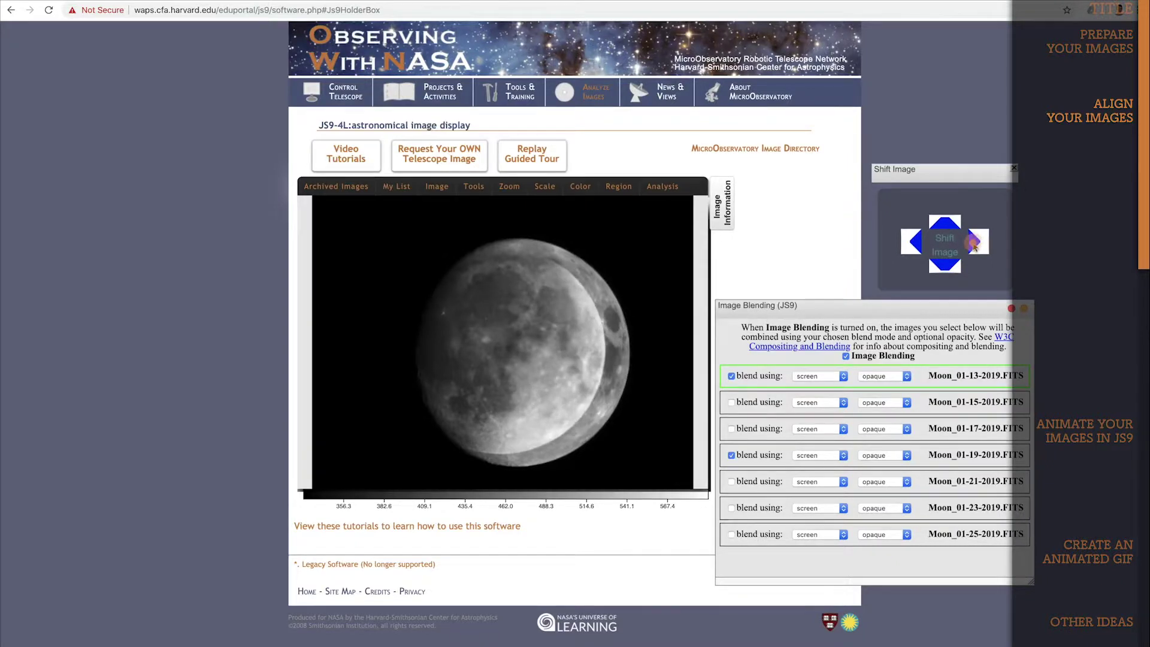
left_click(975, 243)
left_click(974, 243)
left_click(974, 243)
left_click(974, 243)
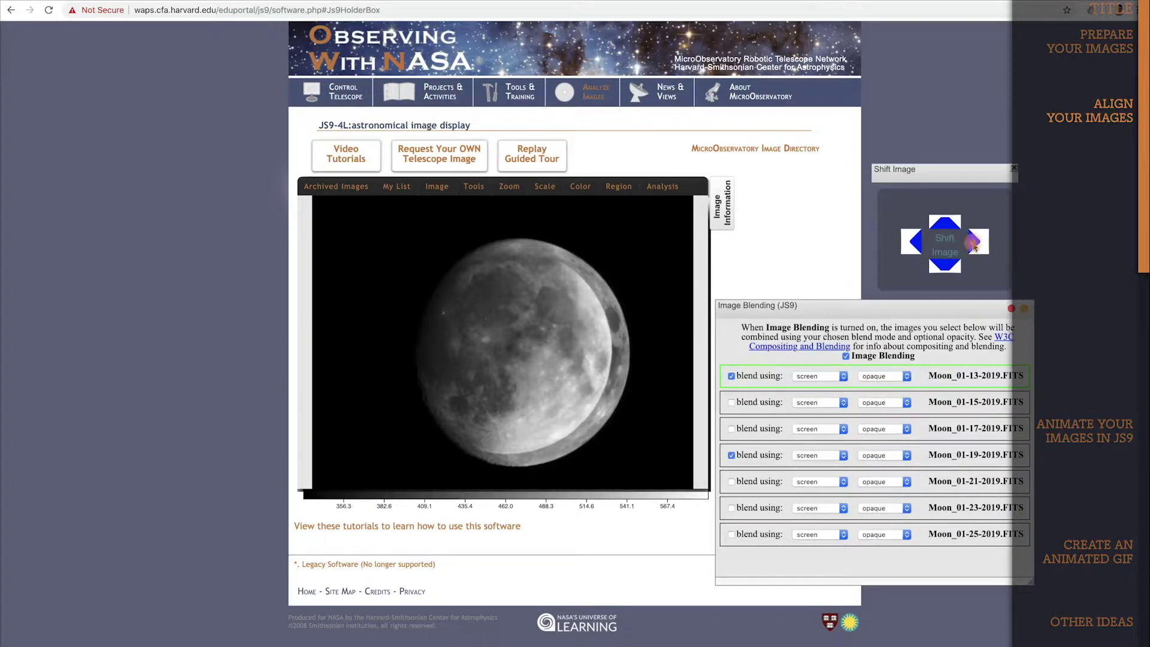
left_click(974, 243)
left_click(974, 243)
left_click(974, 243)
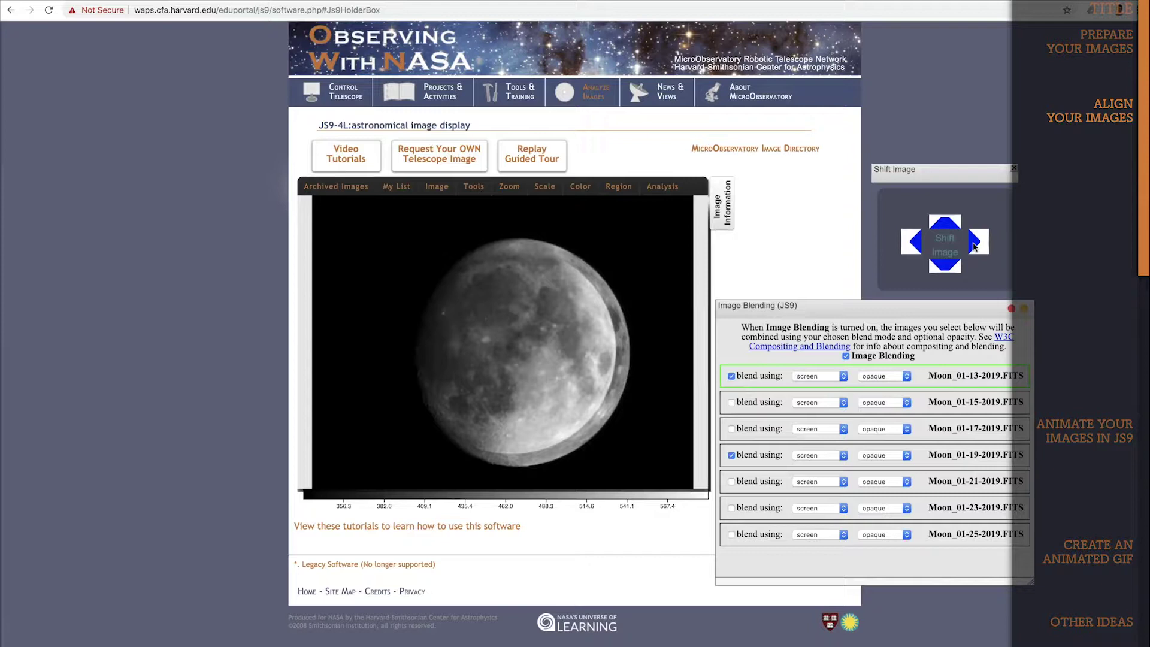
left_click(974, 244)
left_click(947, 266)
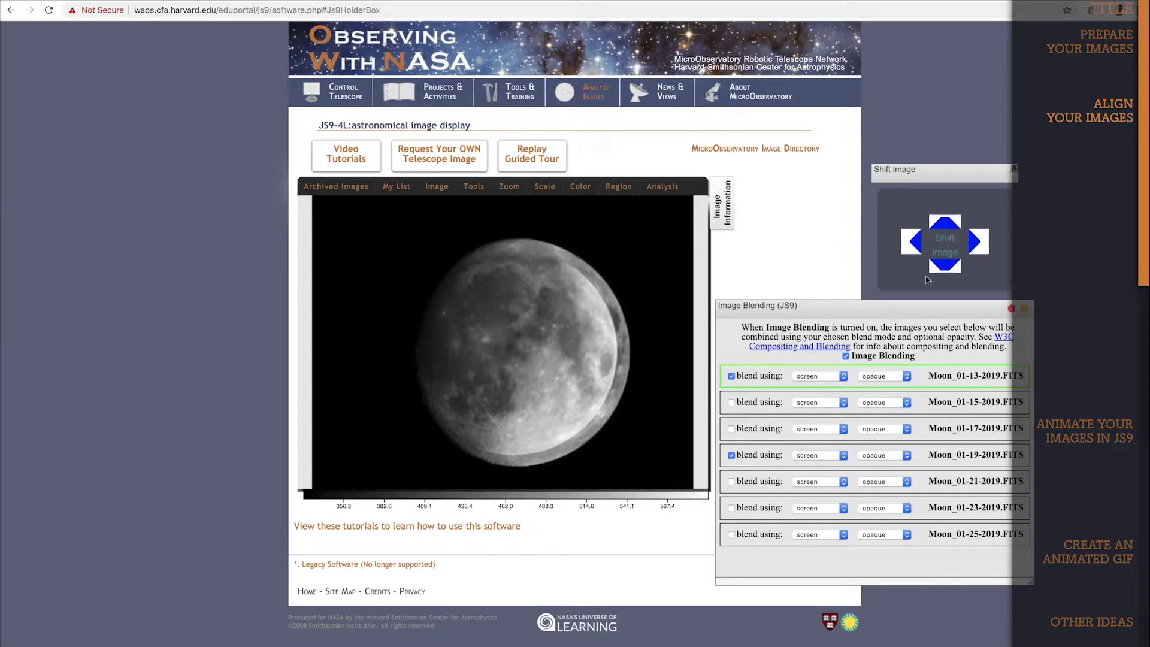
Swap Moon_01-13 out of the blend for Moon_01-15 and shift its overlay right
left_click(732, 376)
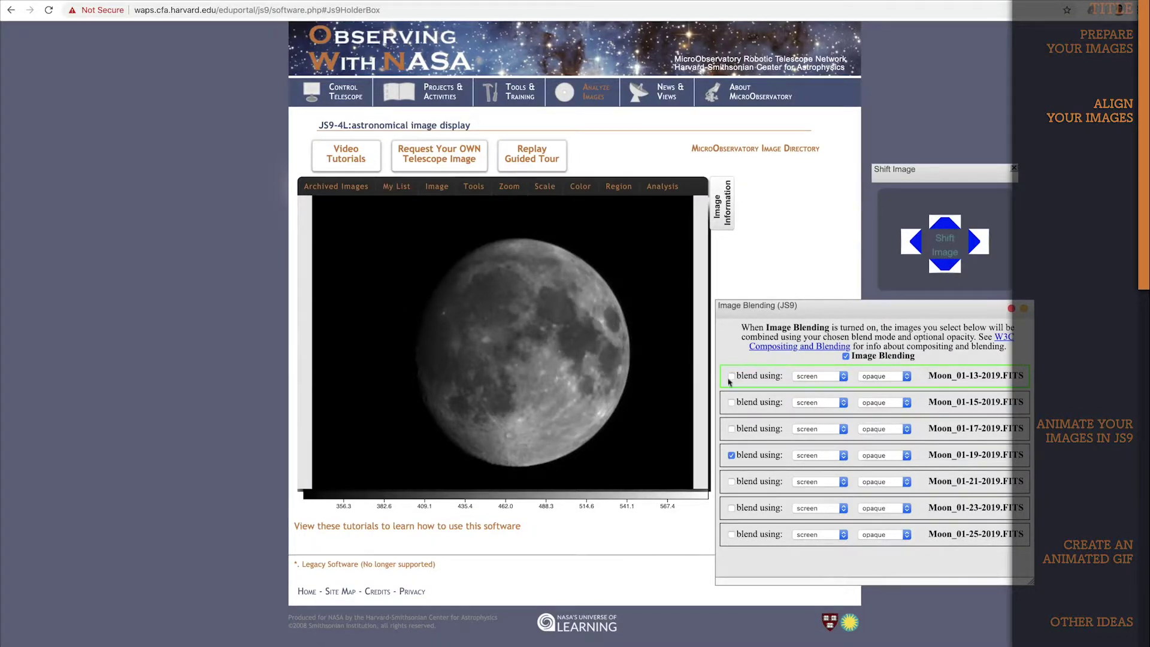
left_click(732, 405)
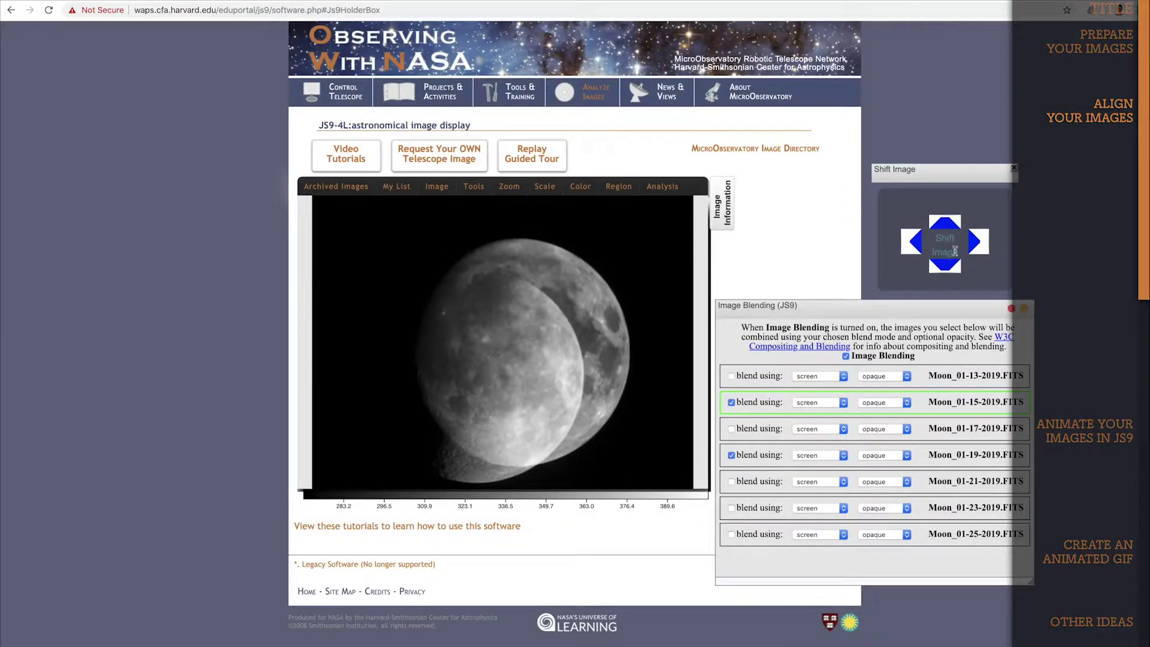
left_click(974, 243)
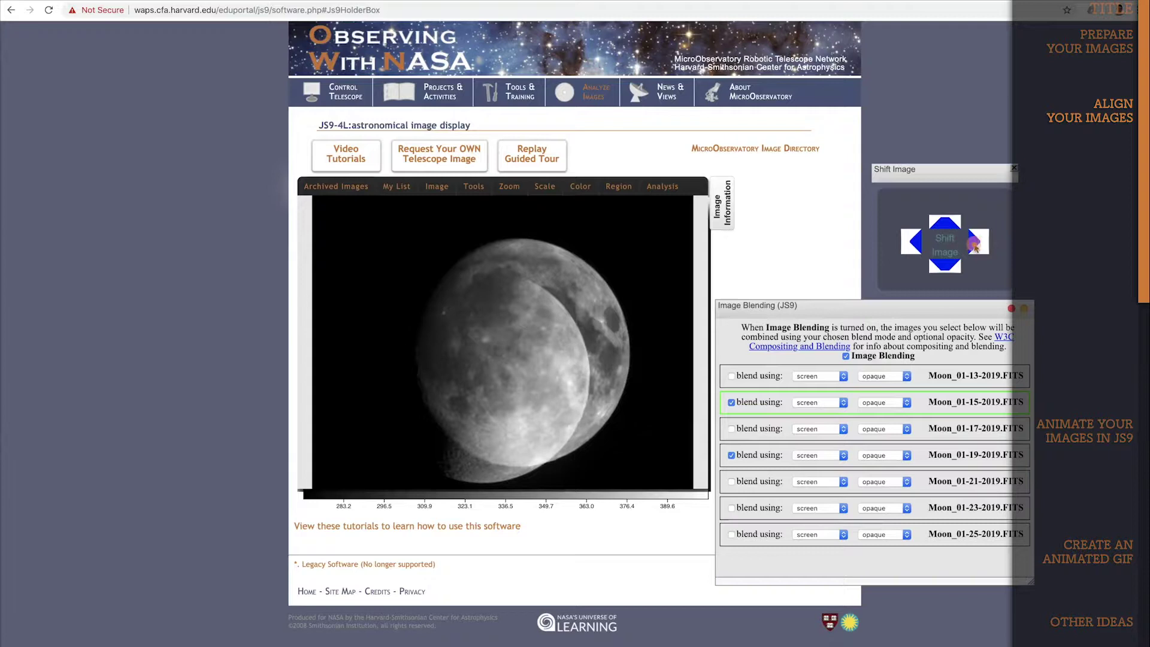
left_click(975, 244)
left_click(974, 243)
left_click(975, 243)
left_click(975, 244)
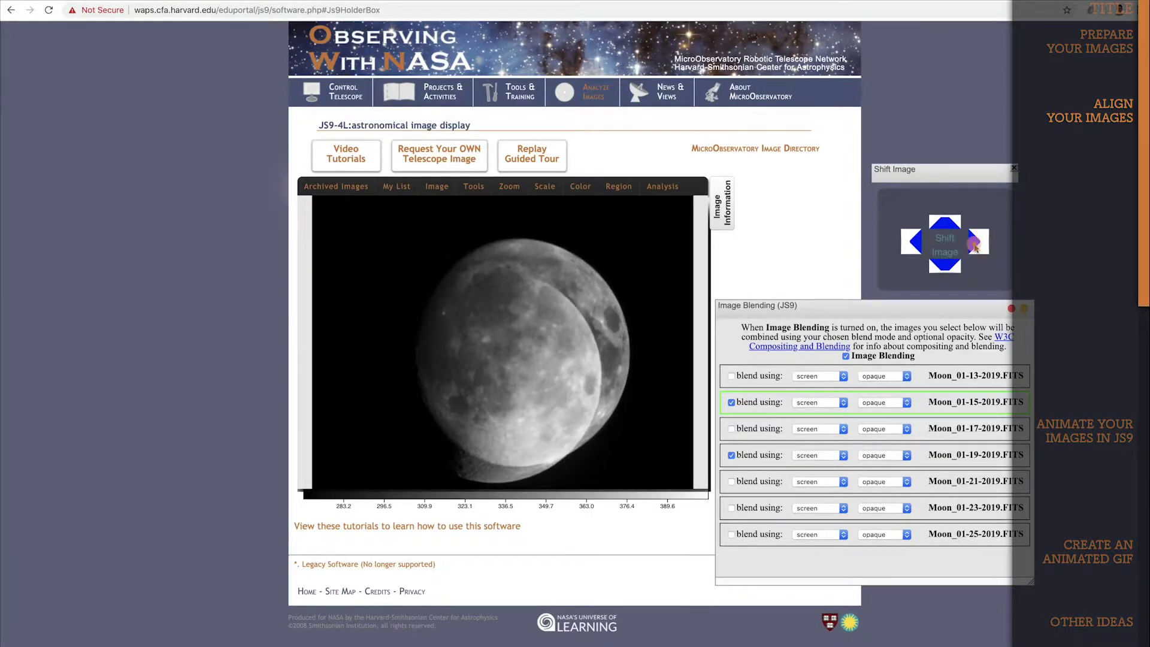
left_click(974, 244)
left_click(975, 243)
left_click(975, 243)
left_click(975, 244)
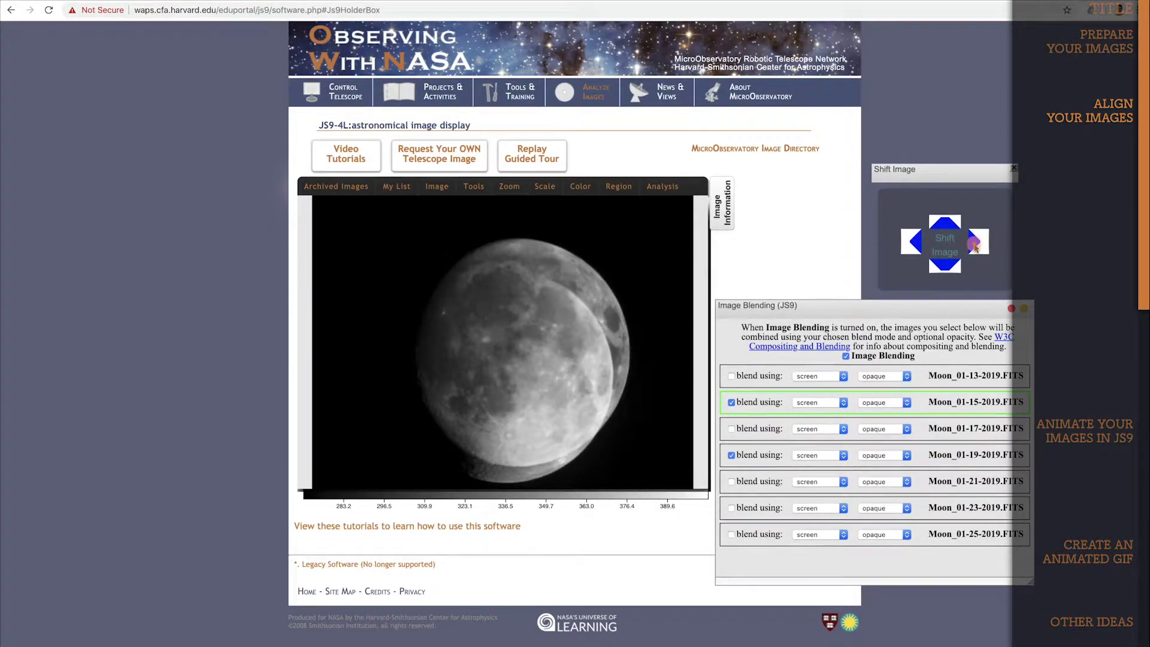
Shift the Jan 15 overlay upward into line with the 01-19 moon
left_click(975, 244)
left_click(938, 225)
left_click(938, 224)
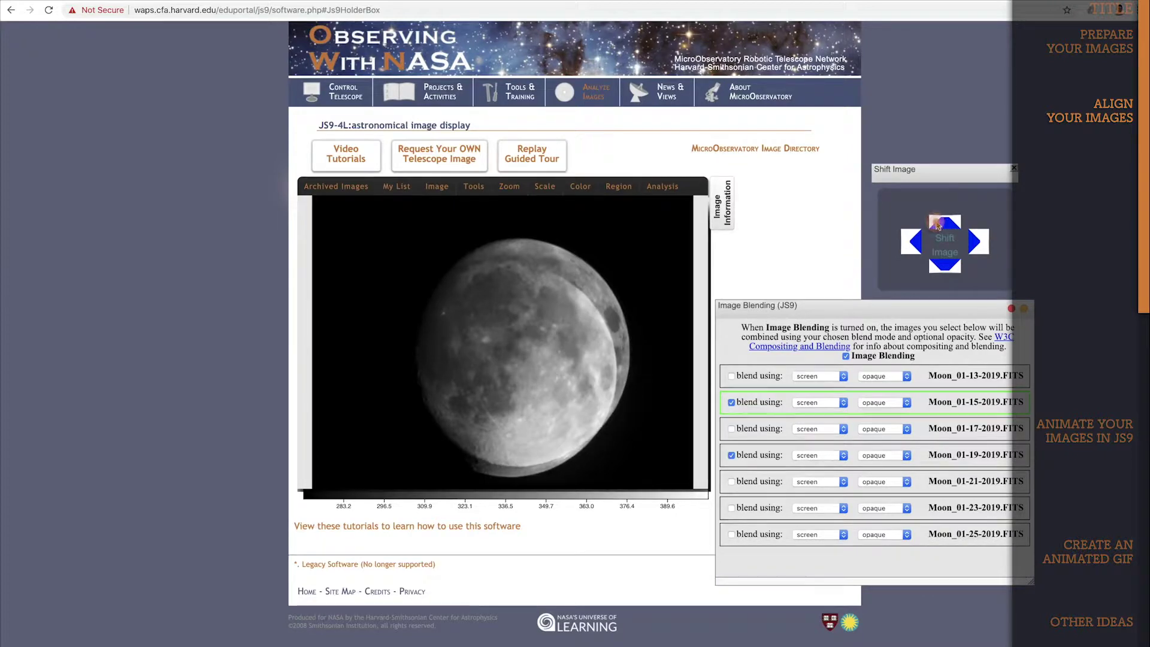
left_click(938, 224)
left_click(939, 224)
left_click(938, 224)
left_click(938, 224)
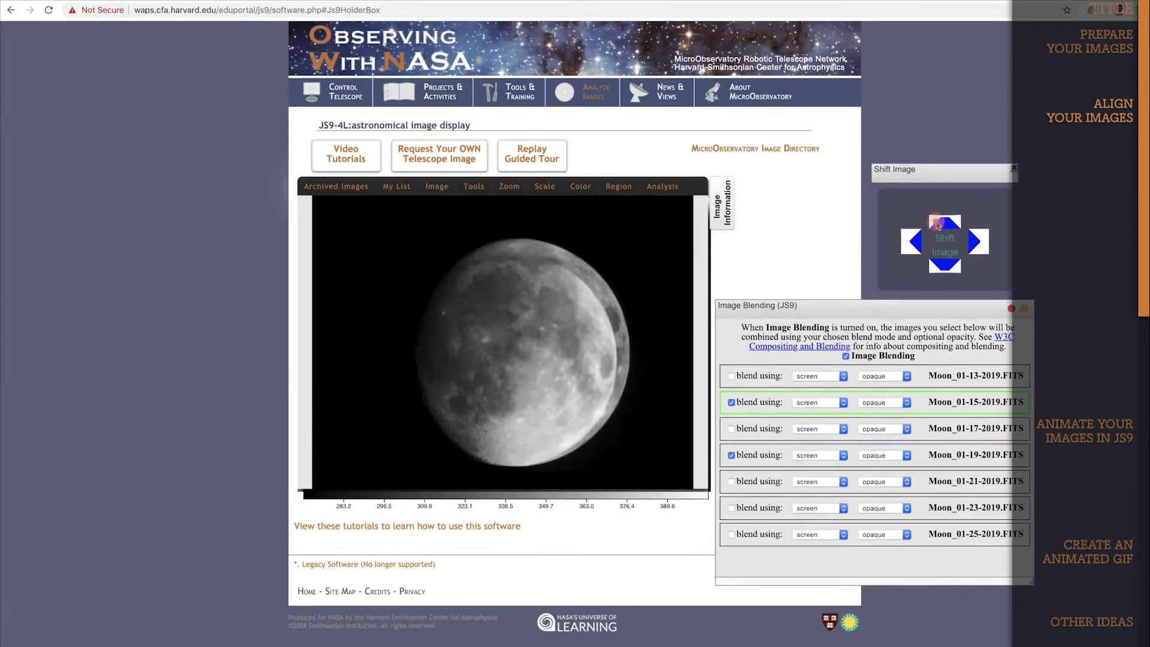
left_click(938, 224)
left_click(938, 224)
left_click(938, 224)
left_click(938, 224)
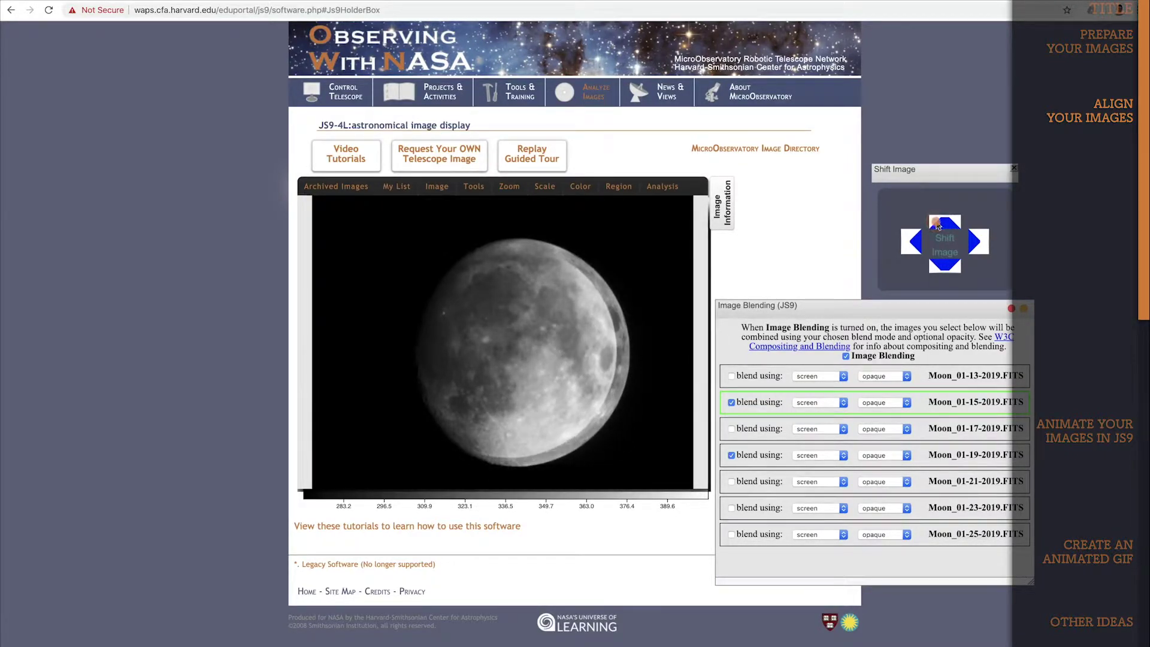
Fine-tune the Jan 15 alignment, remove it from the blend, and nudge the next overlay up
left_click(977, 245)
left_click(978, 244)
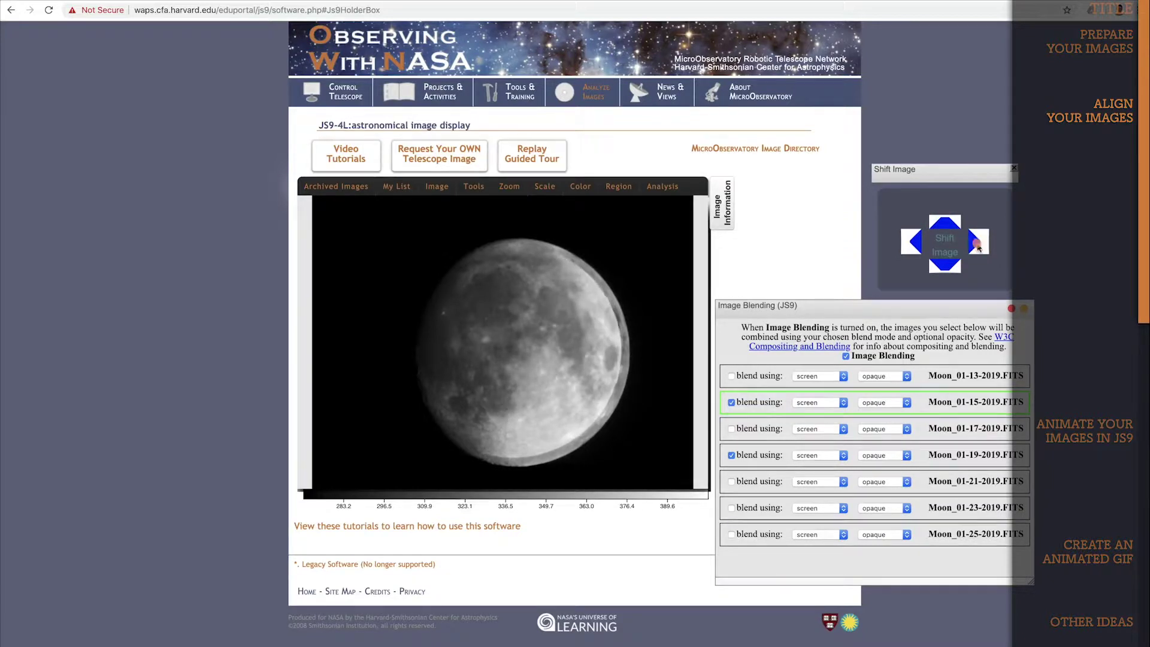
left_click(977, 245)
left_click(947, 265)
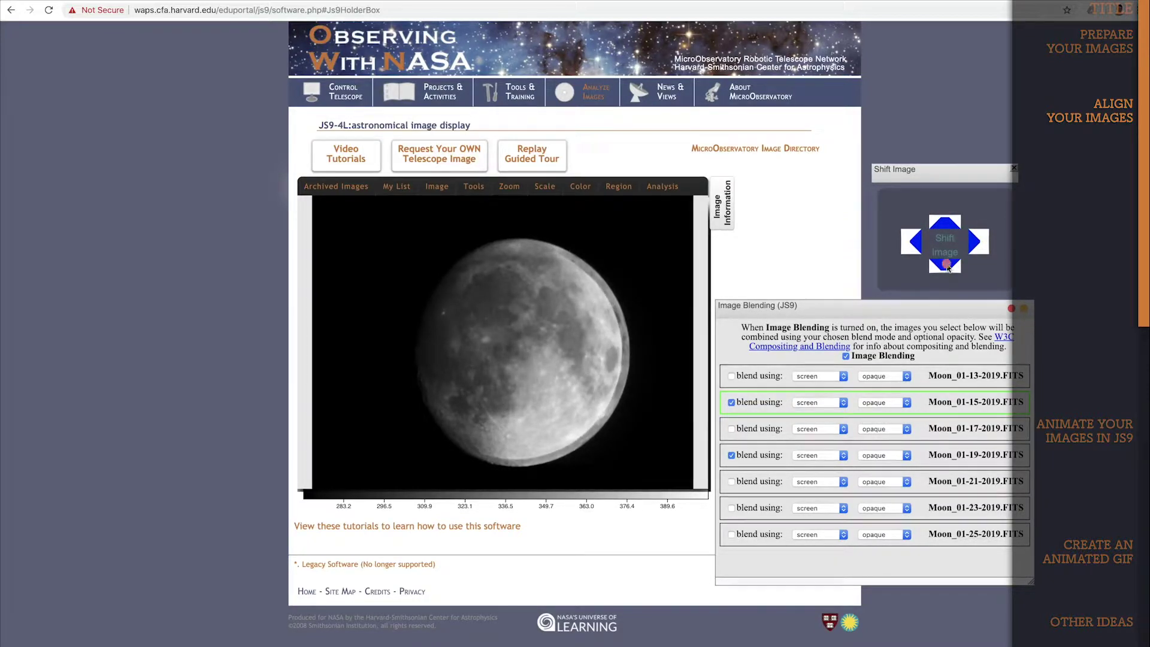
left_click(916, 242)
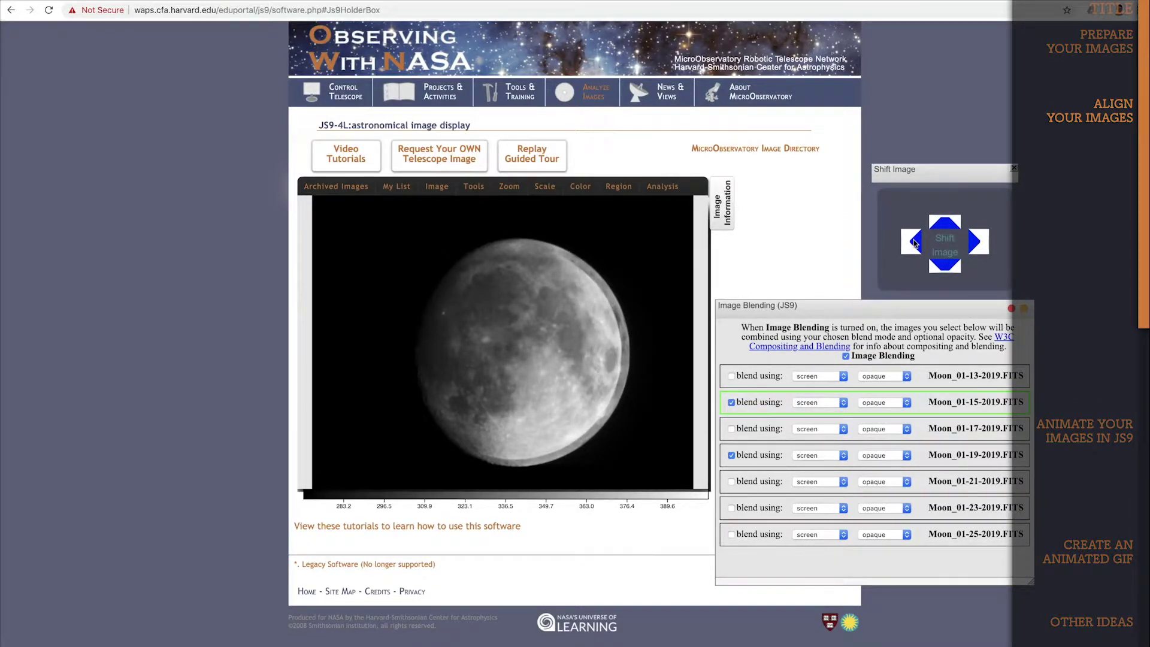
left_click(977, 244)
left_click(977, 244)
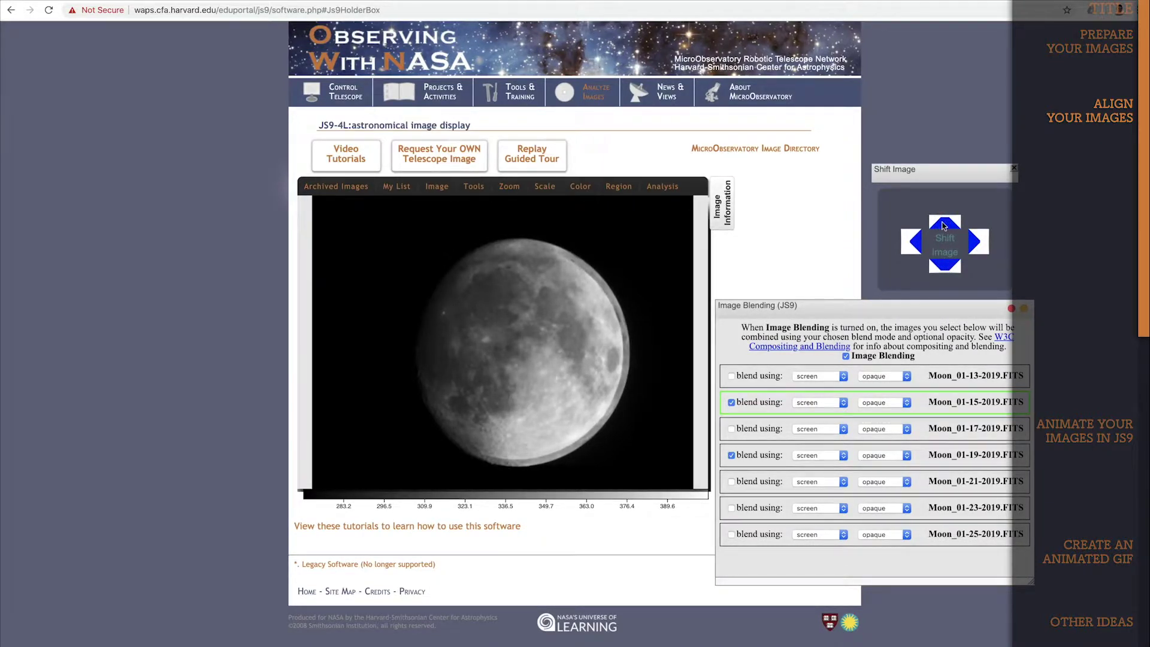
left_click(731, 402)
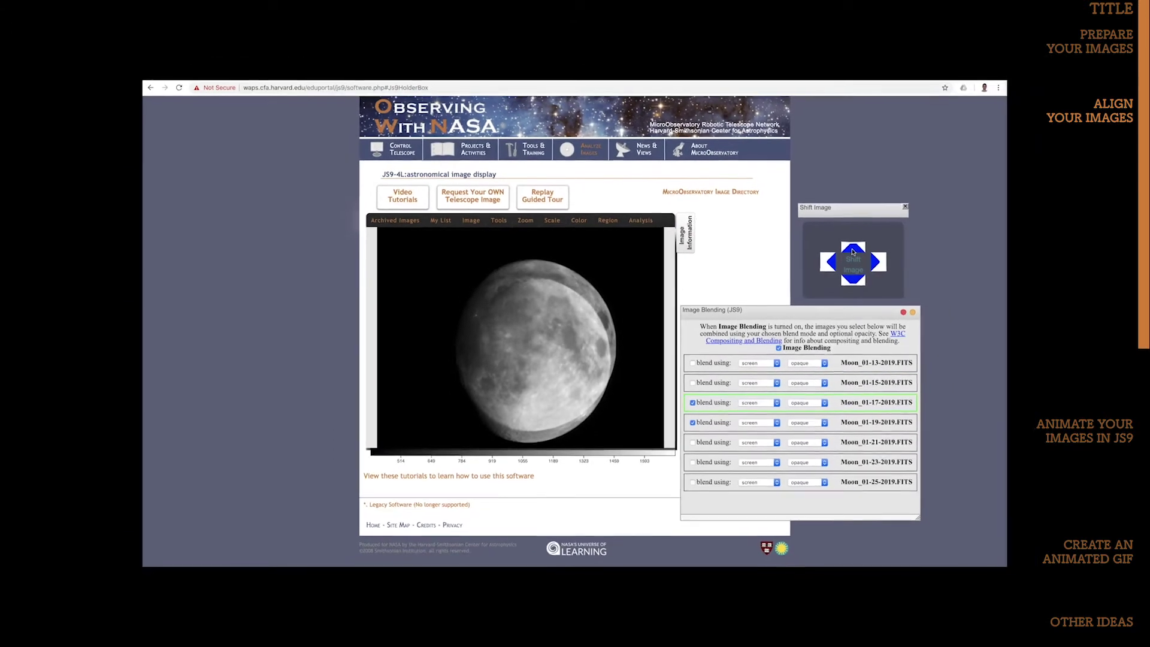
left_click(945, 227)
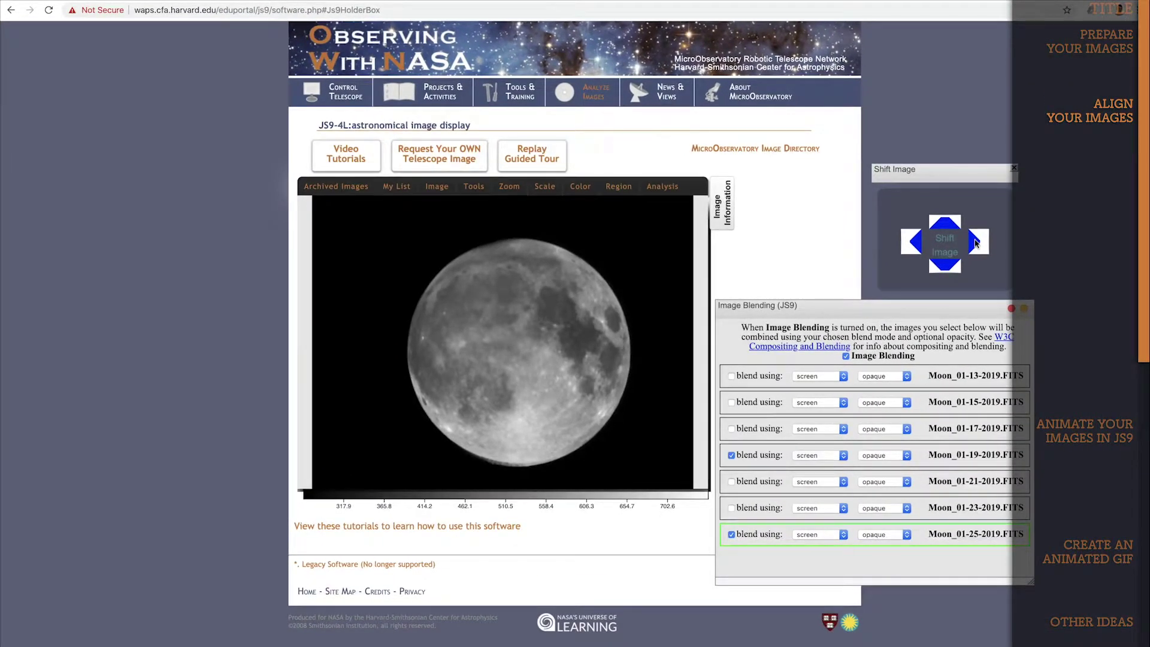
Close the Shift Image tool, switch off Image Blending, and close the blending panel
left_click(1014, 170)
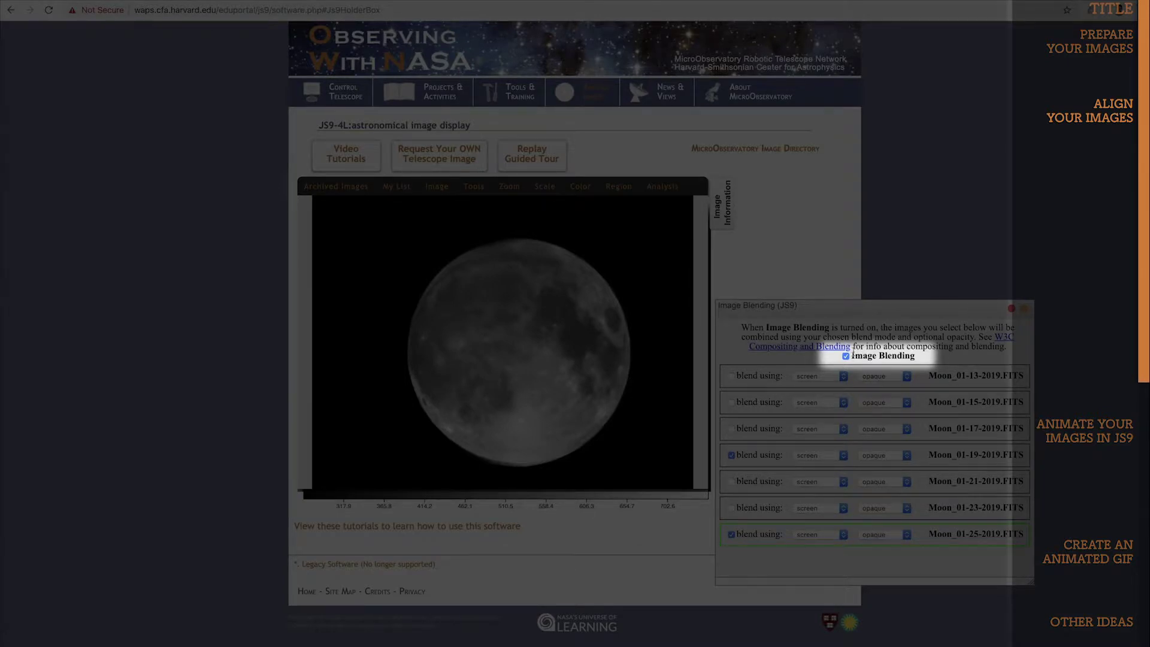
left_click(845, 358)
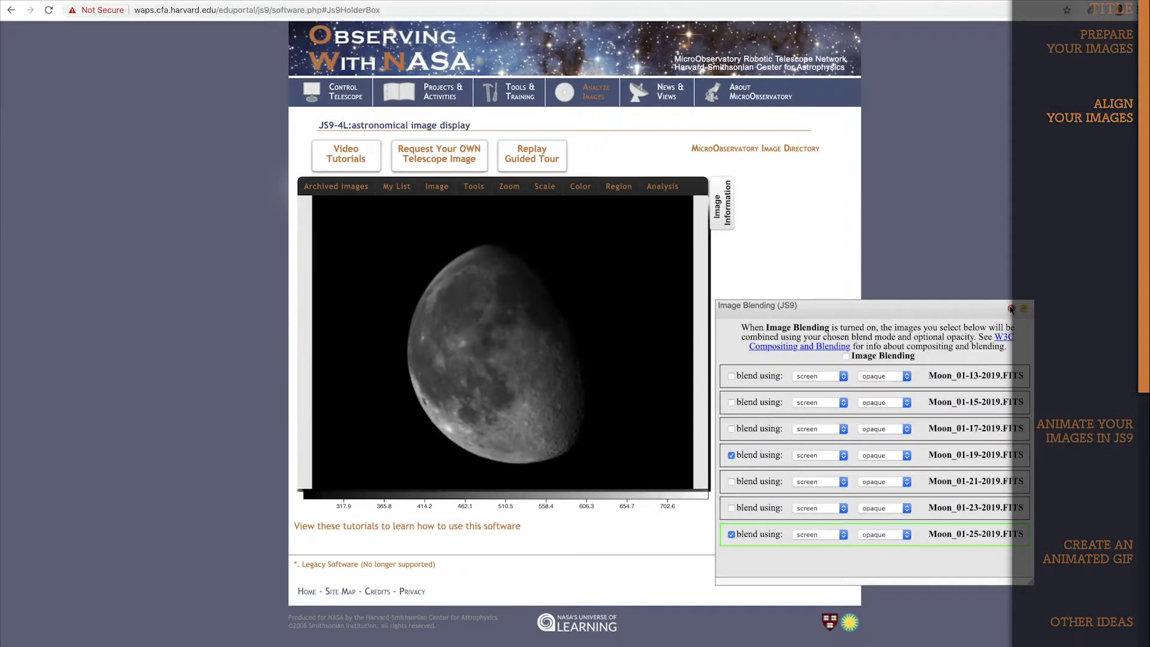
left_click(1012, 308)
Show the aligned Moon_01-13, 01-15, 01-17 and 01-19 images one after another
left_click(397, 186)
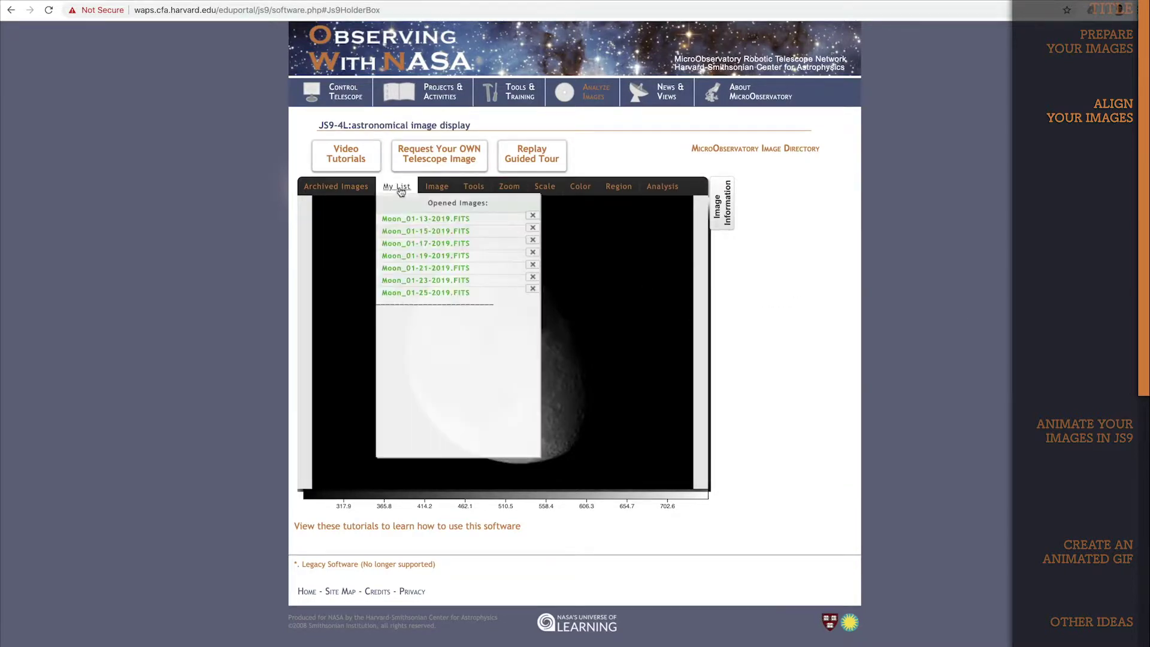
left_click(398, 220)
left_click(396, 187)
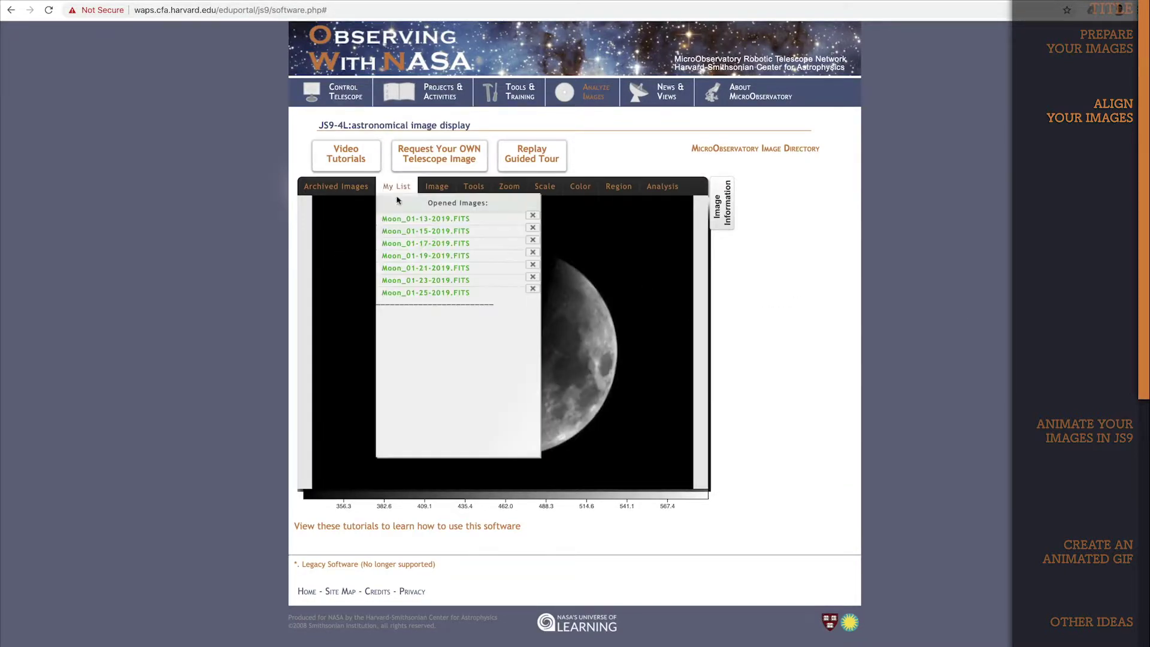
left_click(393, 231)
left_click(397, 186)
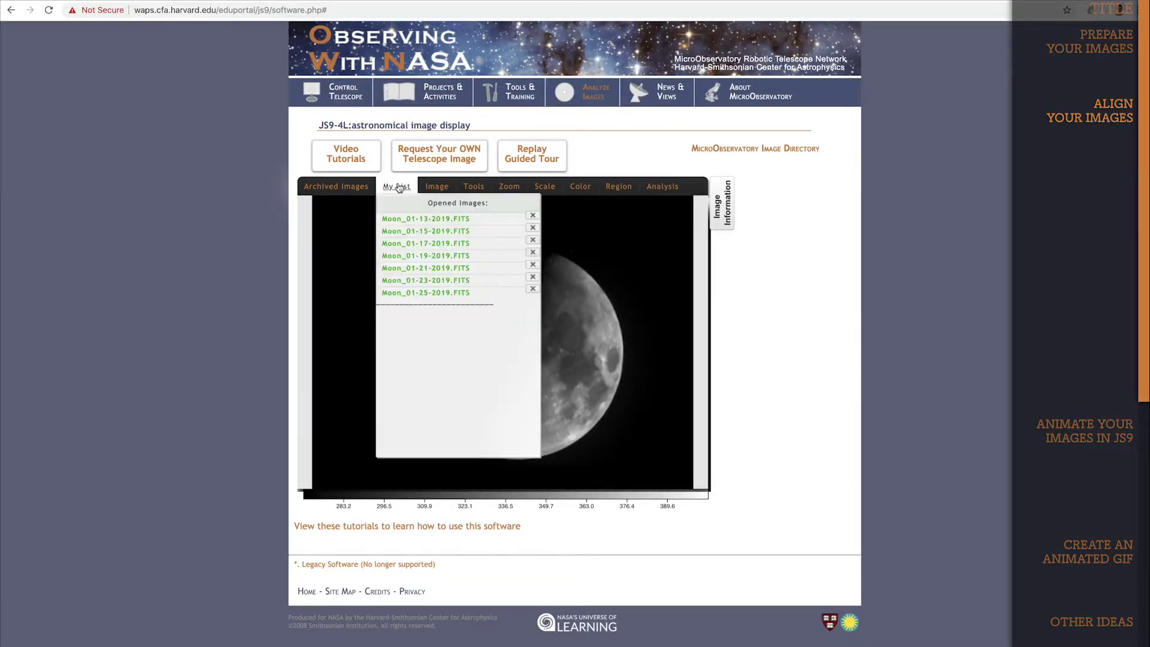
left_click(398, 243)
left_click(396, 186)
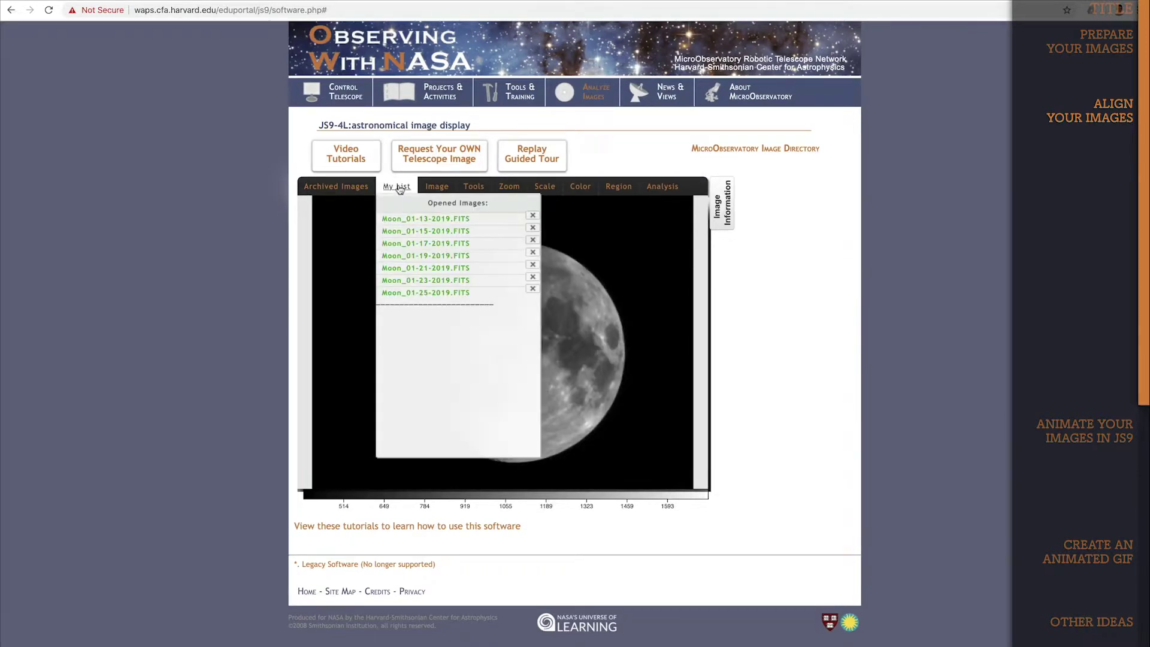
left_click(397, 257)
Show the aligned Moon_01-21 and 01-23 images, finishing on Moon_01-25-2019
left_click(389, 189)
left_click(397, 268)
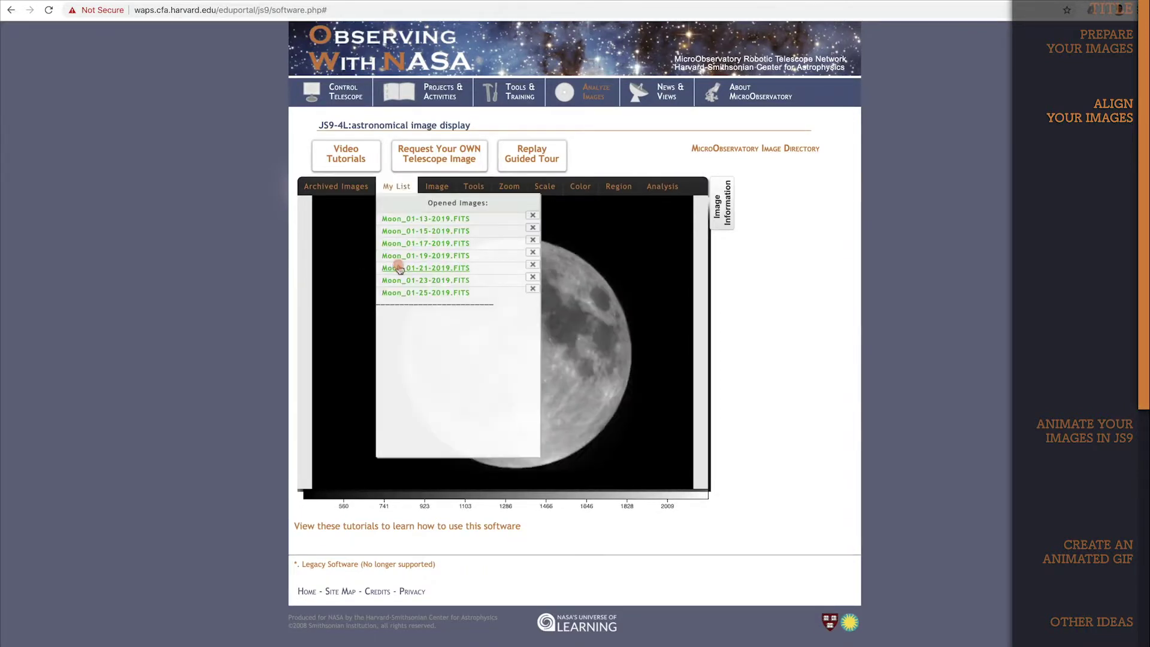
left_click(394, 187)
left_click(397, 280)
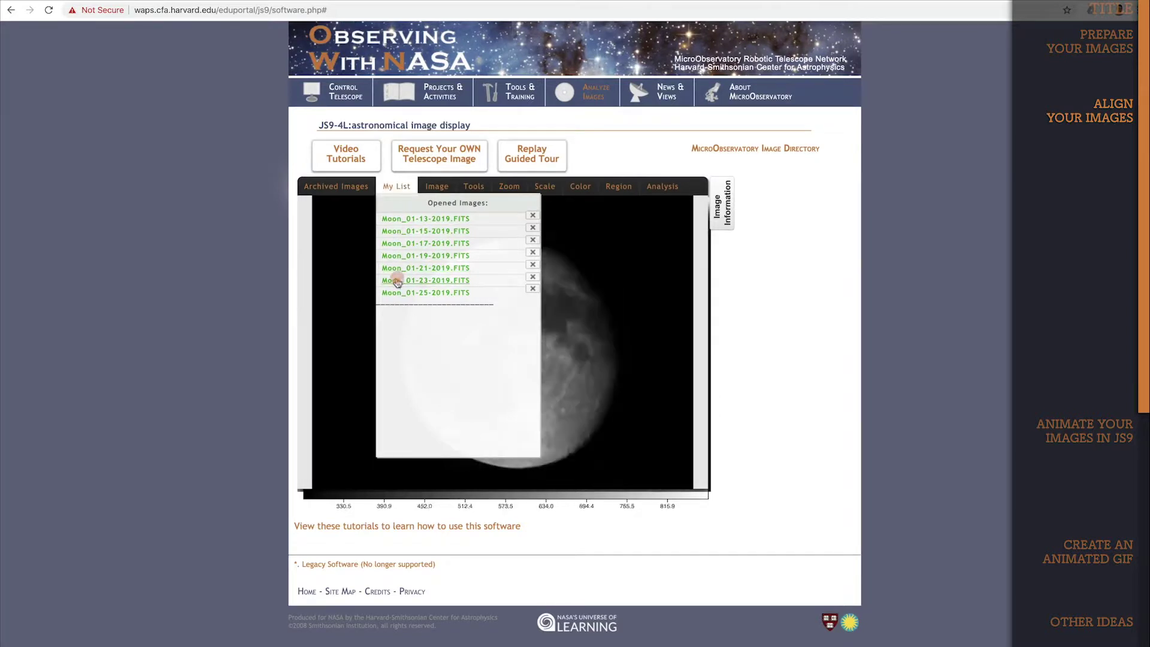
left_click(401, 188)
left_click(401, 293)
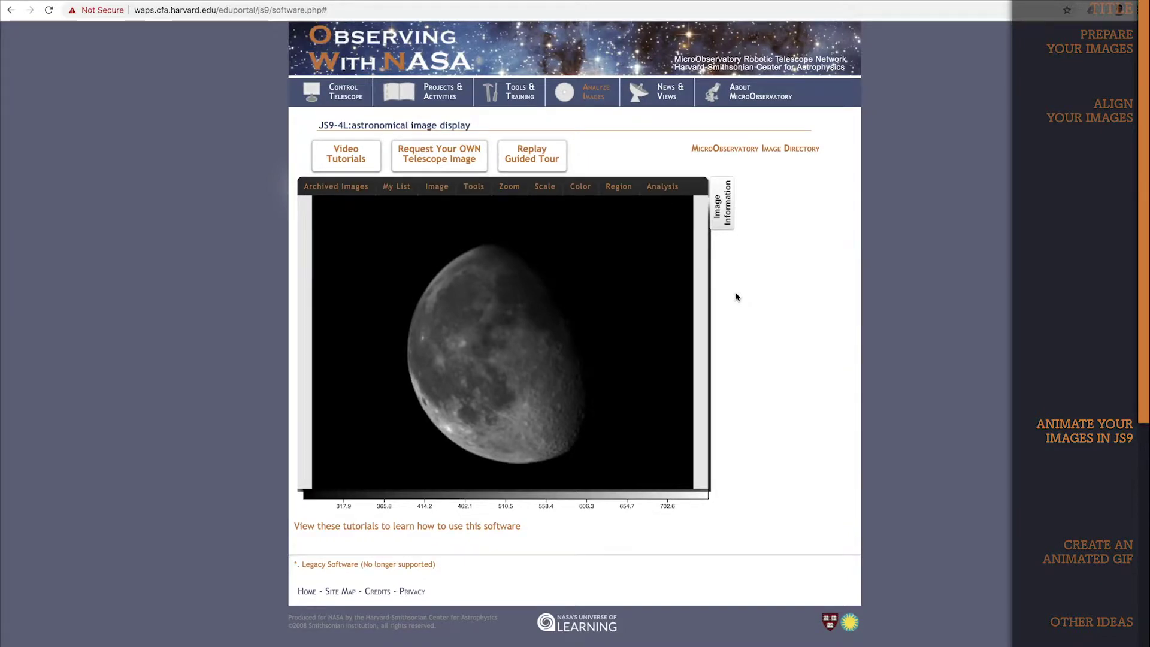
Open the Image Blinking panel from the Tools menu
left_click(473, 187)
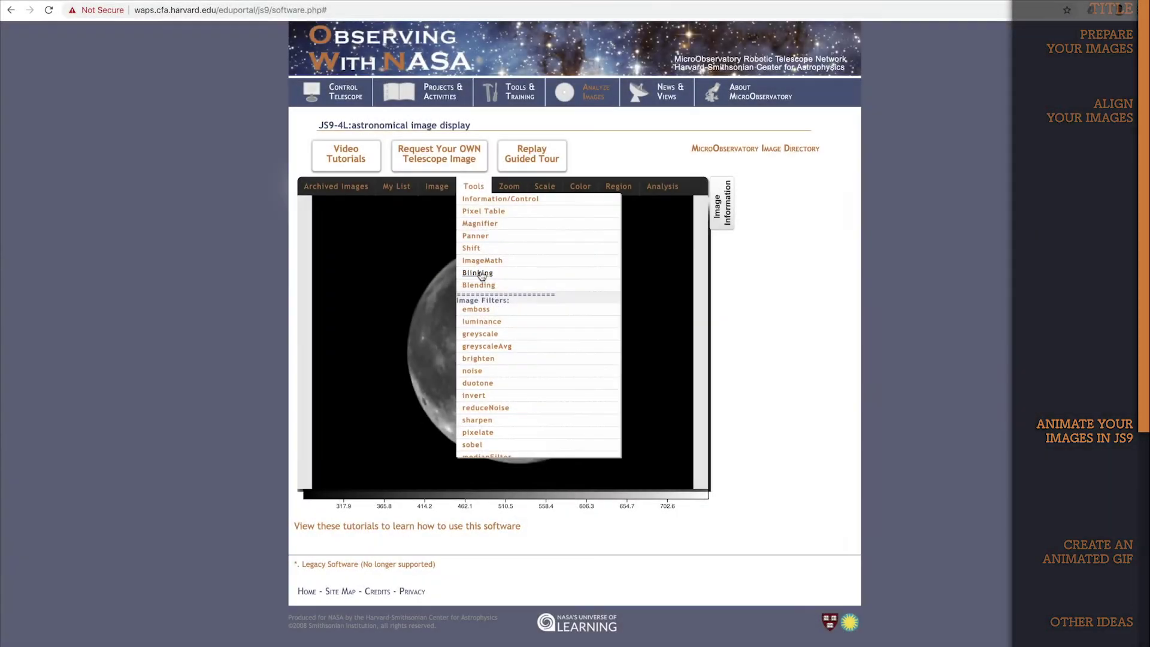
left_click(478, 273)
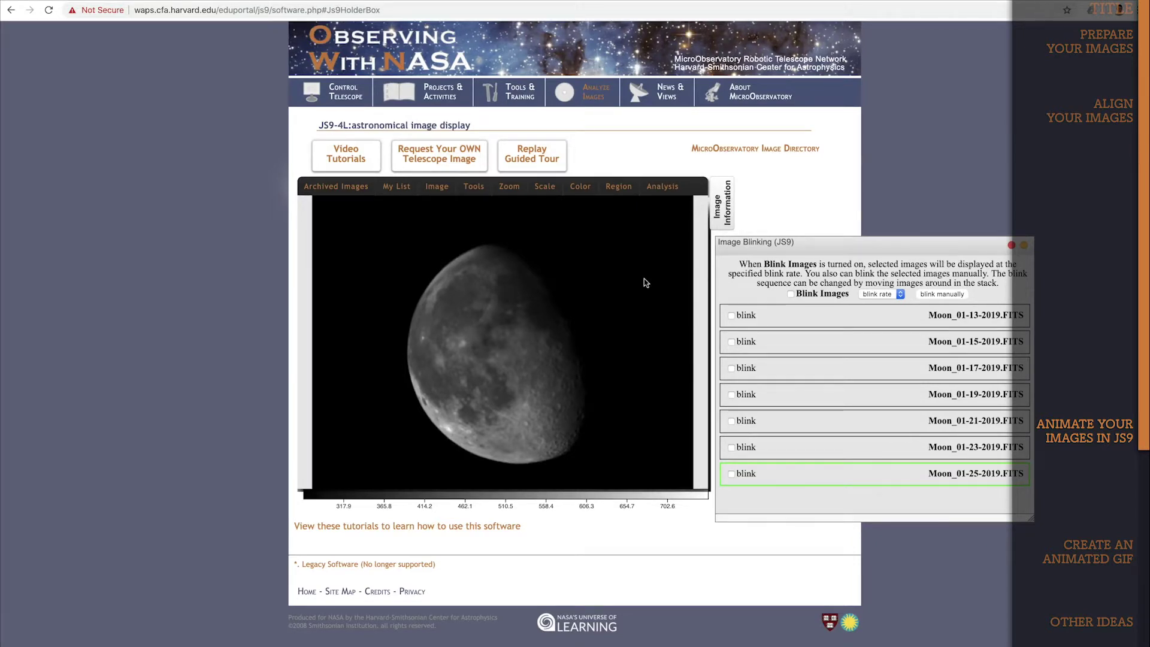
left_click_drag(803, 337, 806, 456)
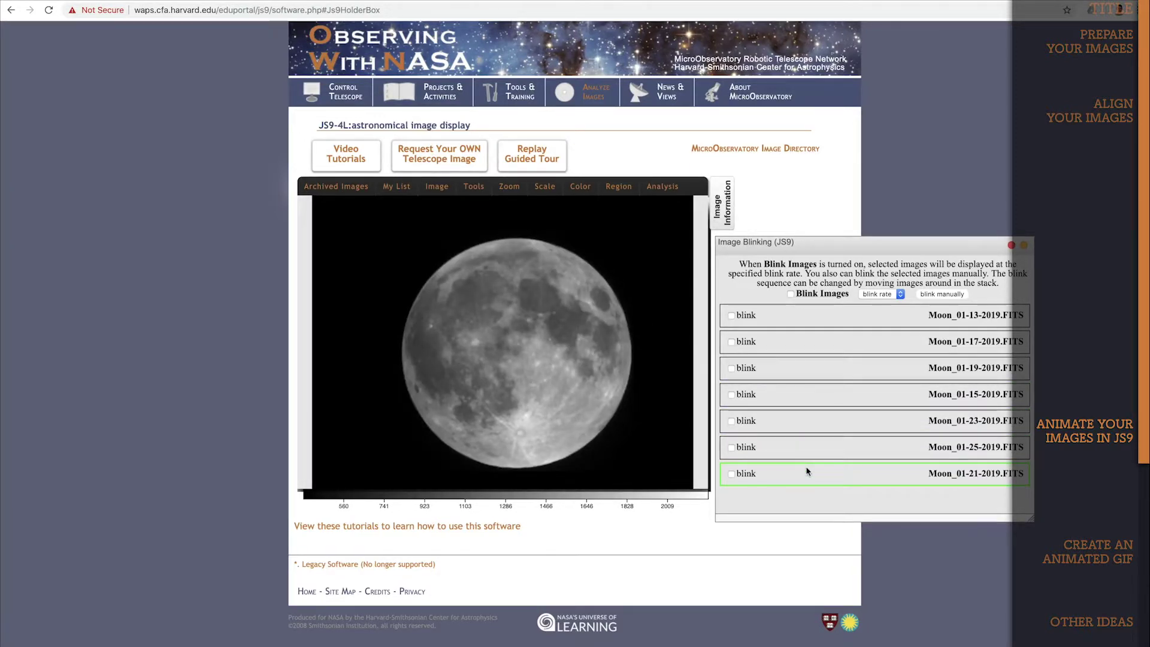
left_click_drag(808, 467, 792, 332)
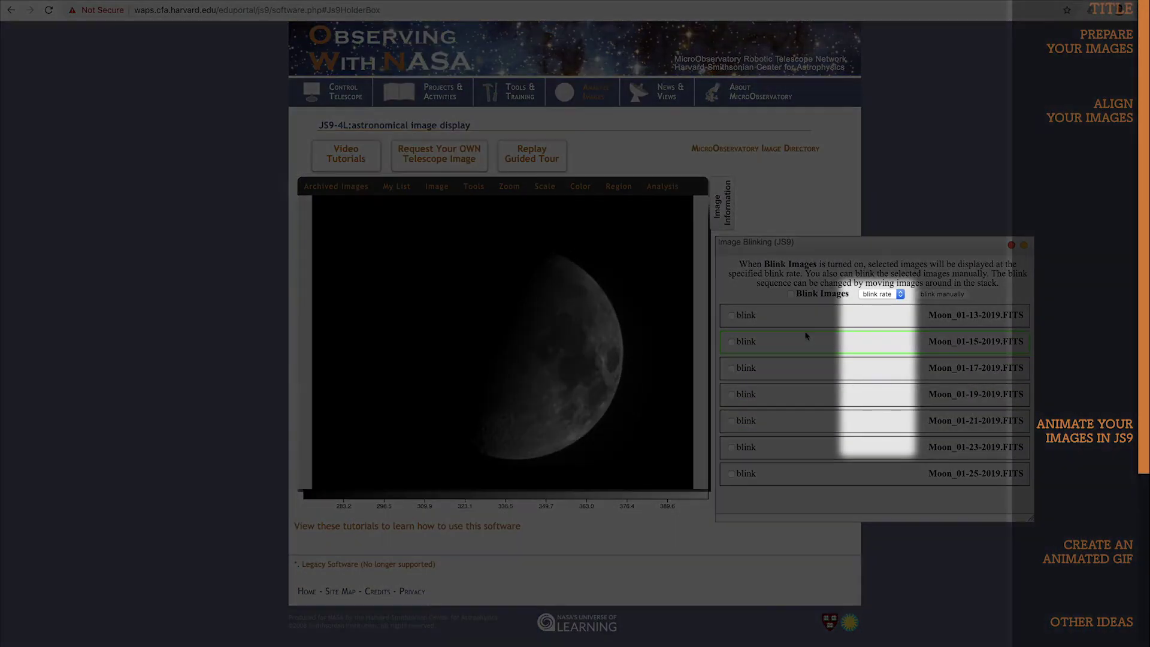
Set the blink rate to 0.5 and tick all seven Moon images, 01-13 through 01-25
left_click(877, 294)
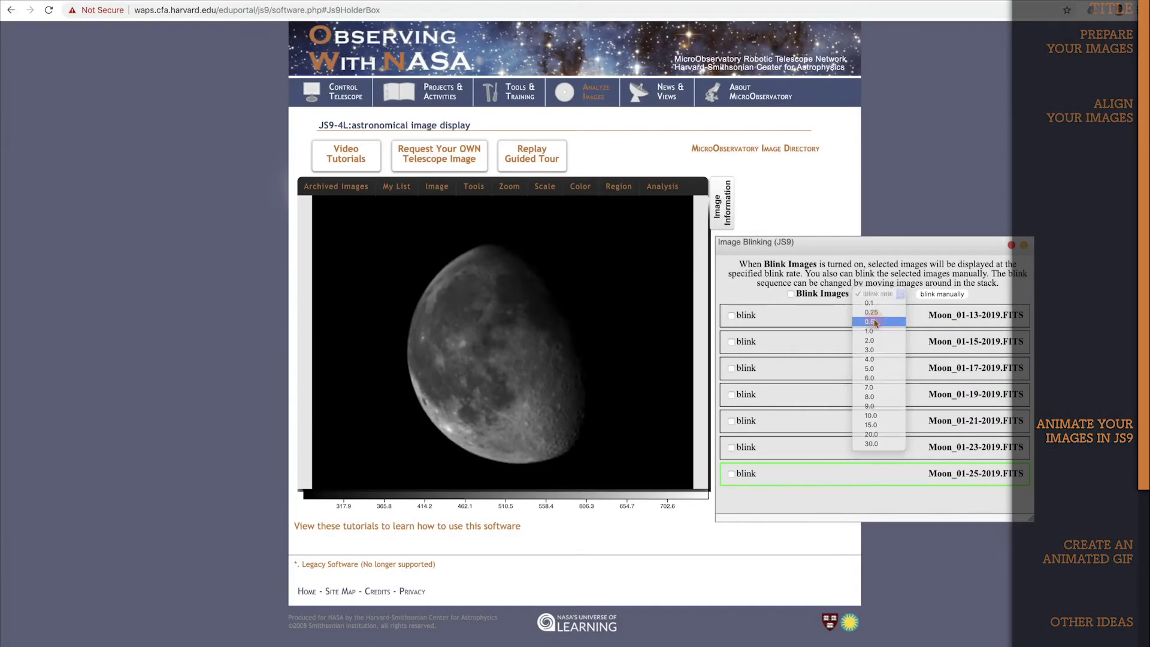
left_click(875, 322)
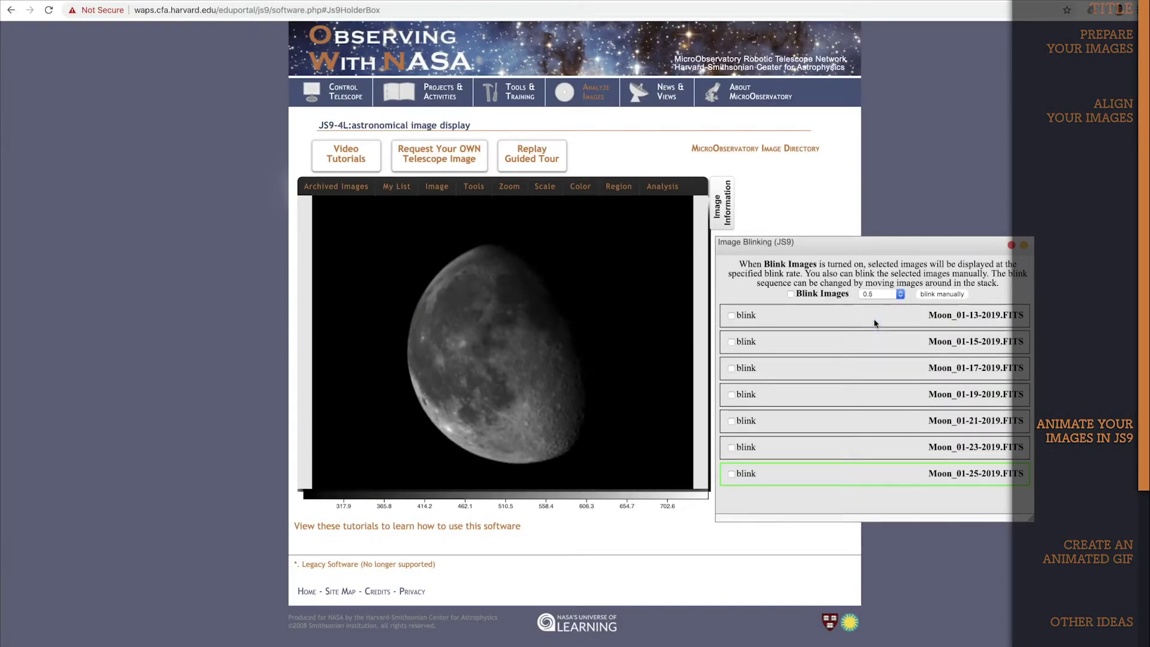
left_click(732, 315)
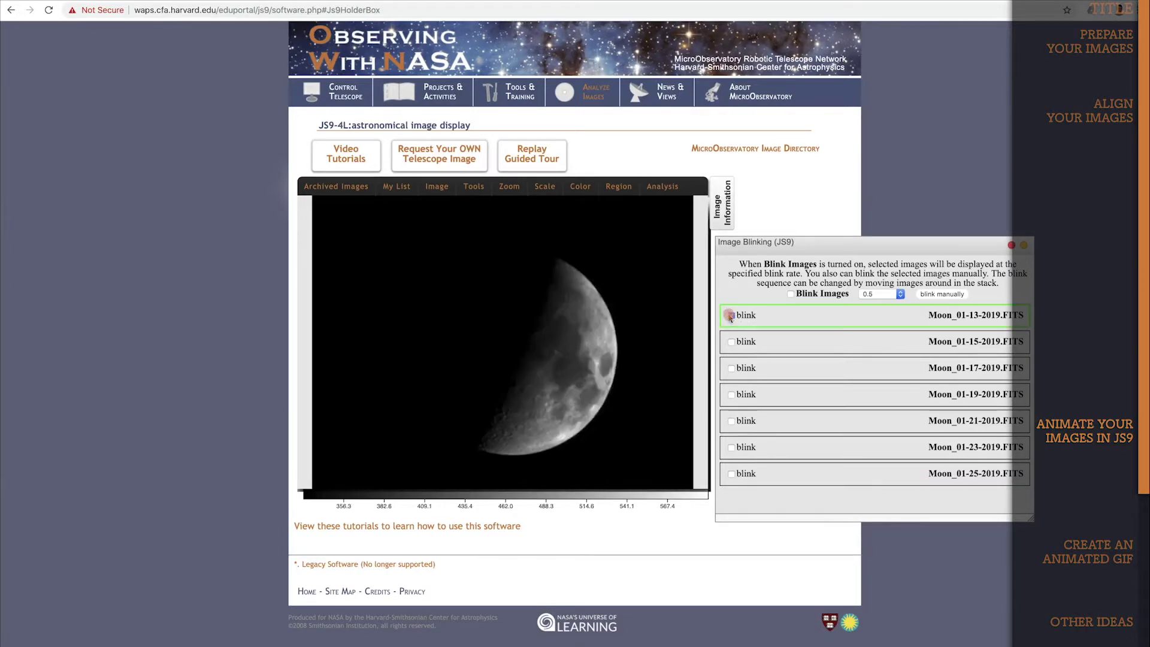
left_click(731, 342)
left_click(730, 369)
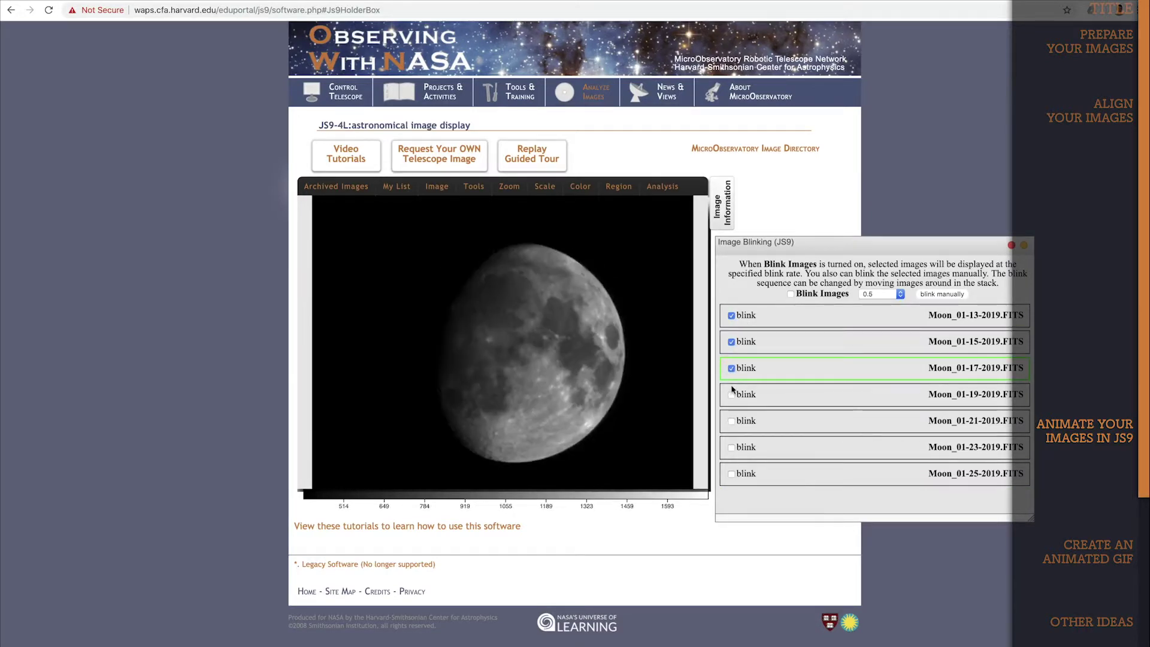
left_click(732, 395)
left_click(731, 421)
left_click(731, 448)
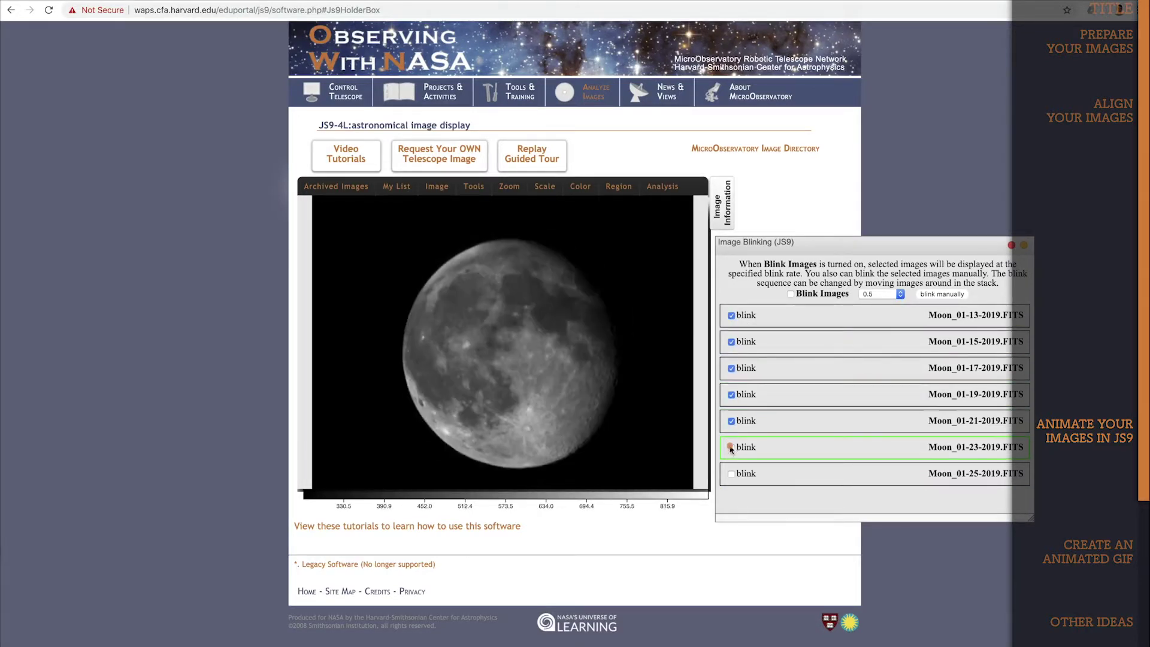
left_click(731, 474)
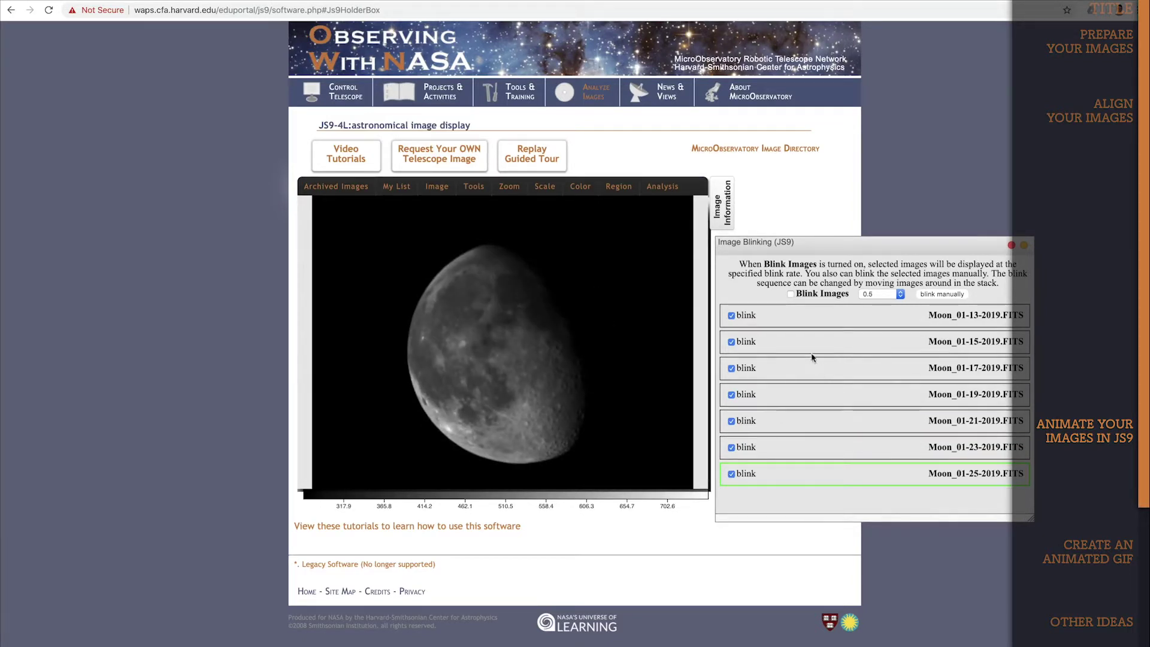
Switch on blinking so the seven aligned Moon images cycle through their phases every 0.5 seconds
left_click(790, 295)
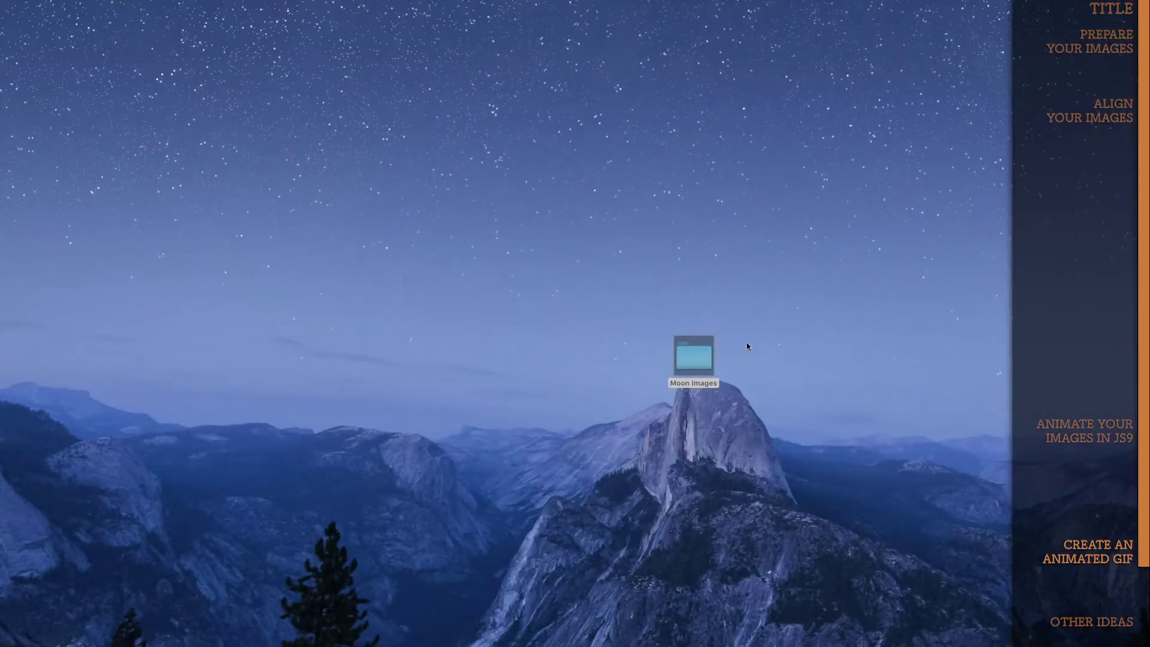
In the Moon Images folder, open Moon_PhaseChange.gif with Google Chrome to play the animated Moon
double_click(701, 359)
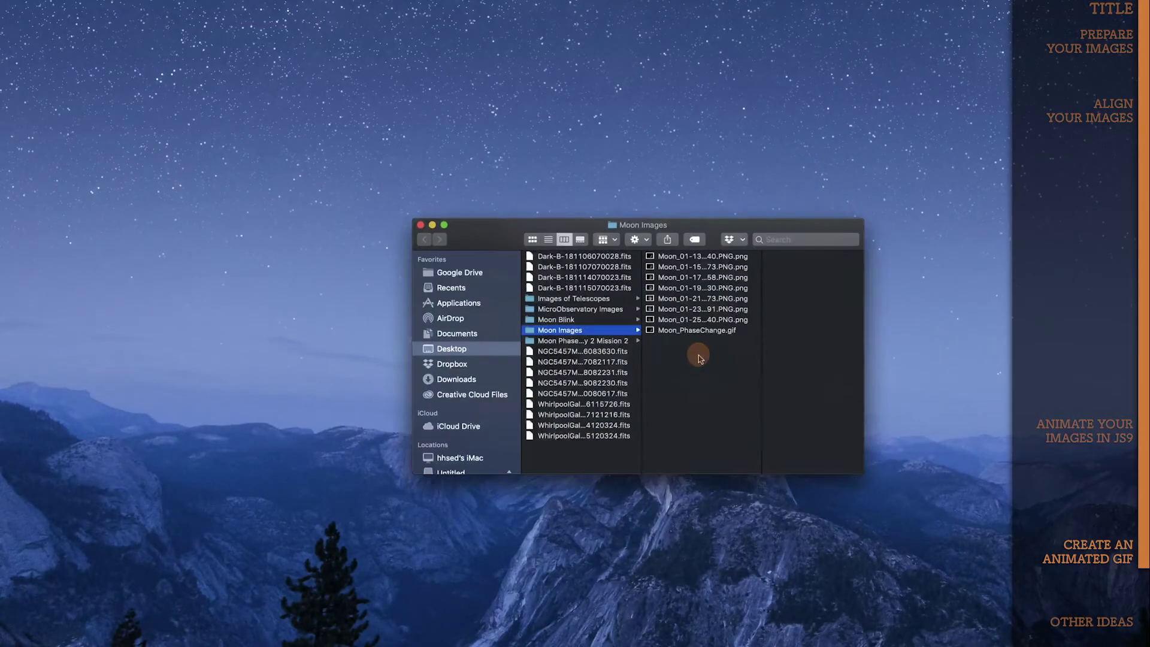
left_click_drag(758, 262, 756, 321)
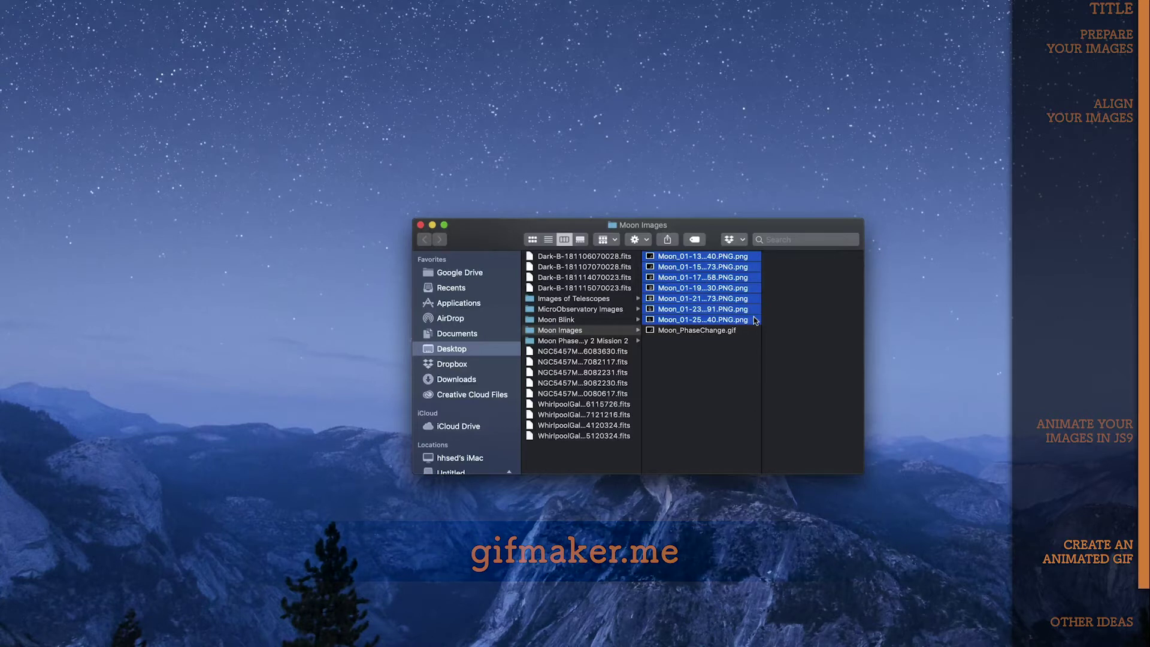
left_click(707, 354)
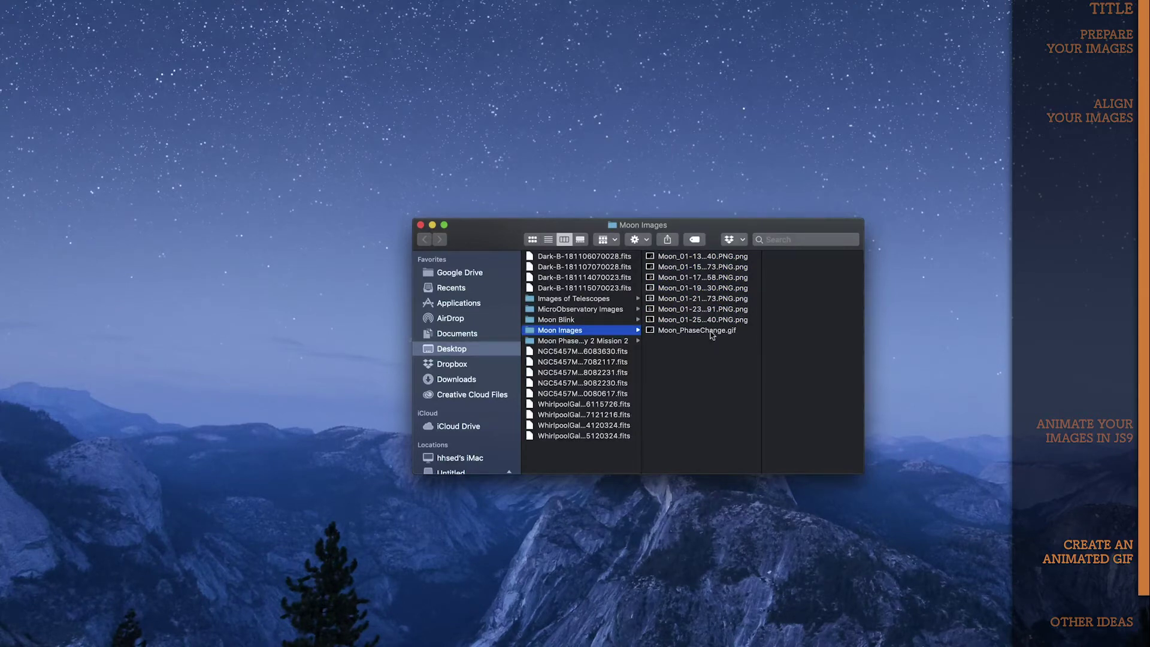
left_click(708, 332)
right_click(708, 333)
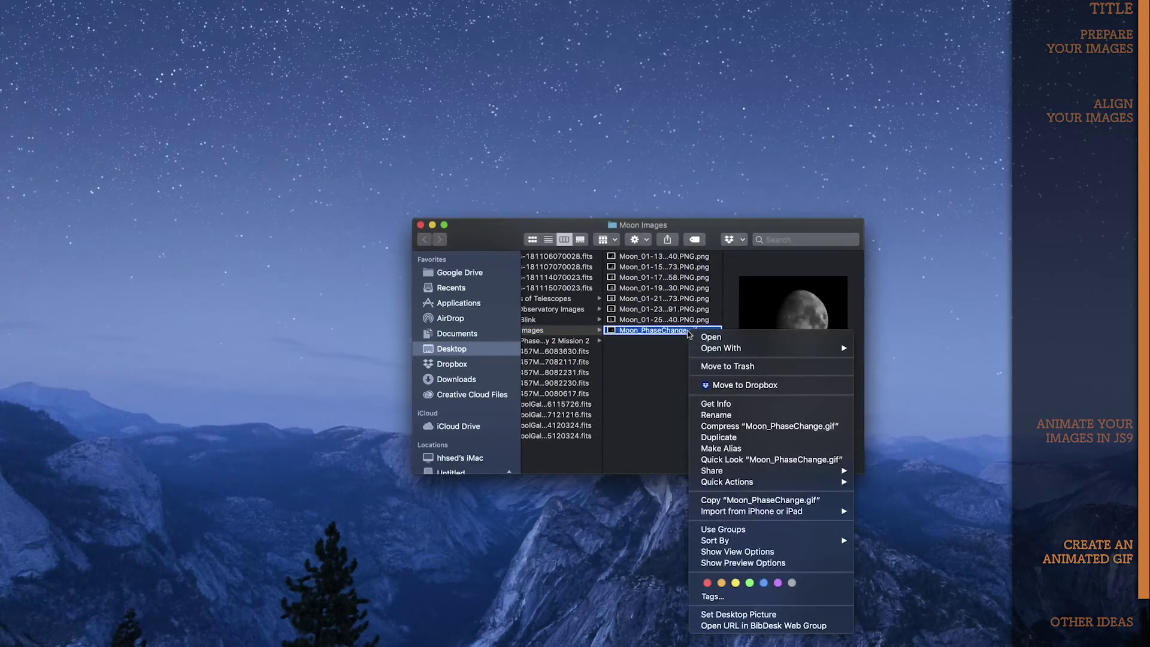
mouse_move(788, 352)
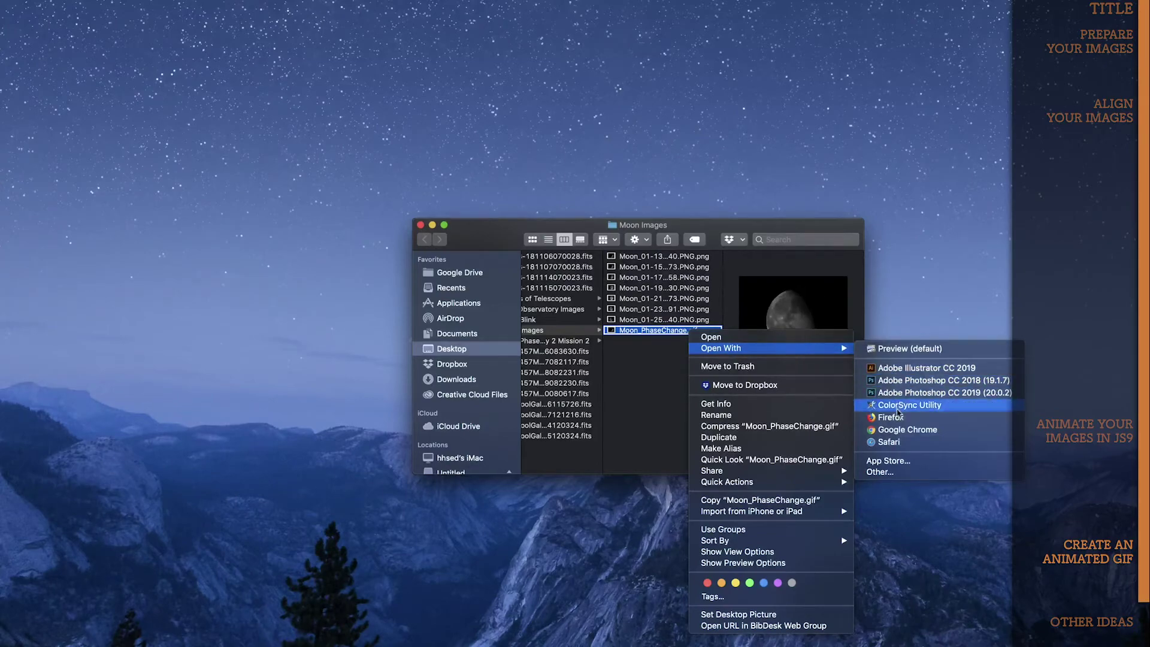
left_click(911, 427)
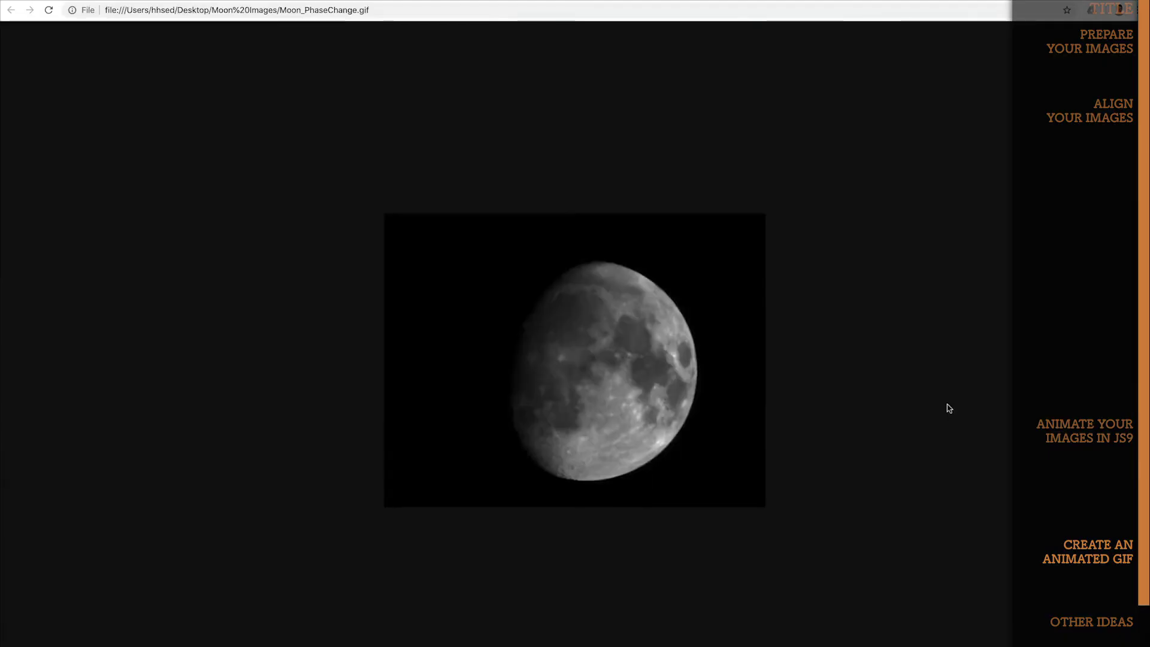